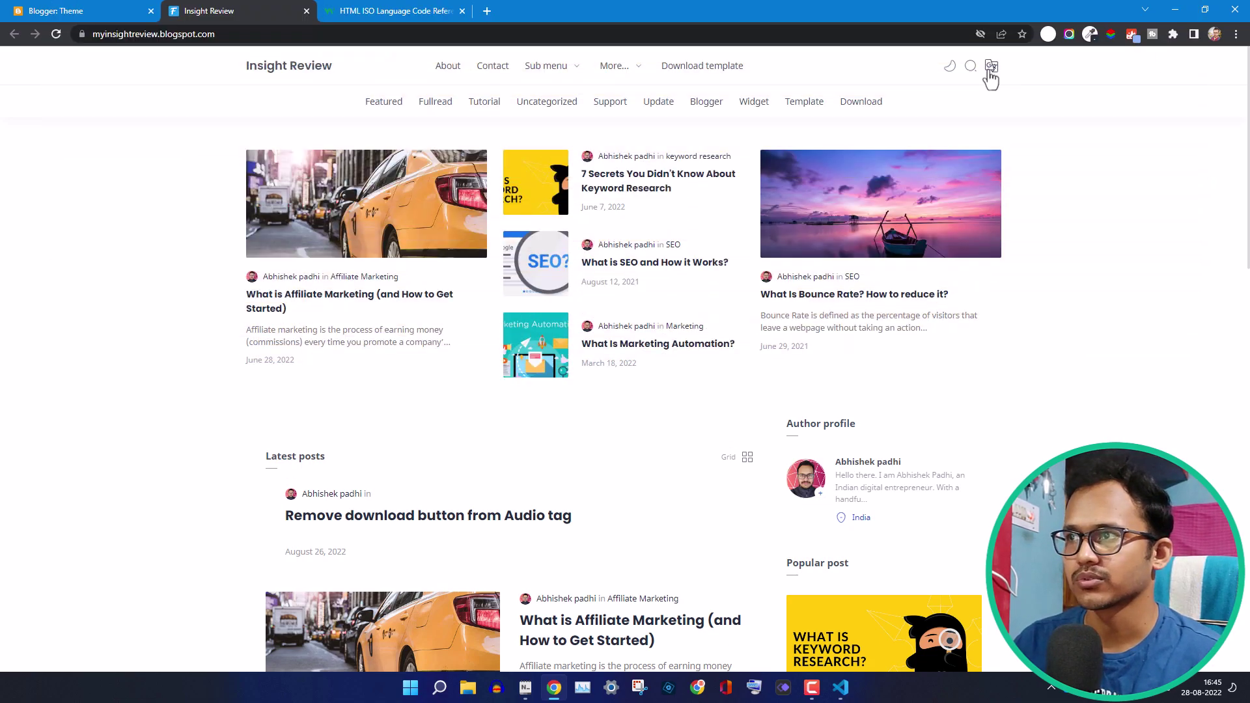
- Open the 7 Secrets keyword-research post on the blog
click(992, 65)
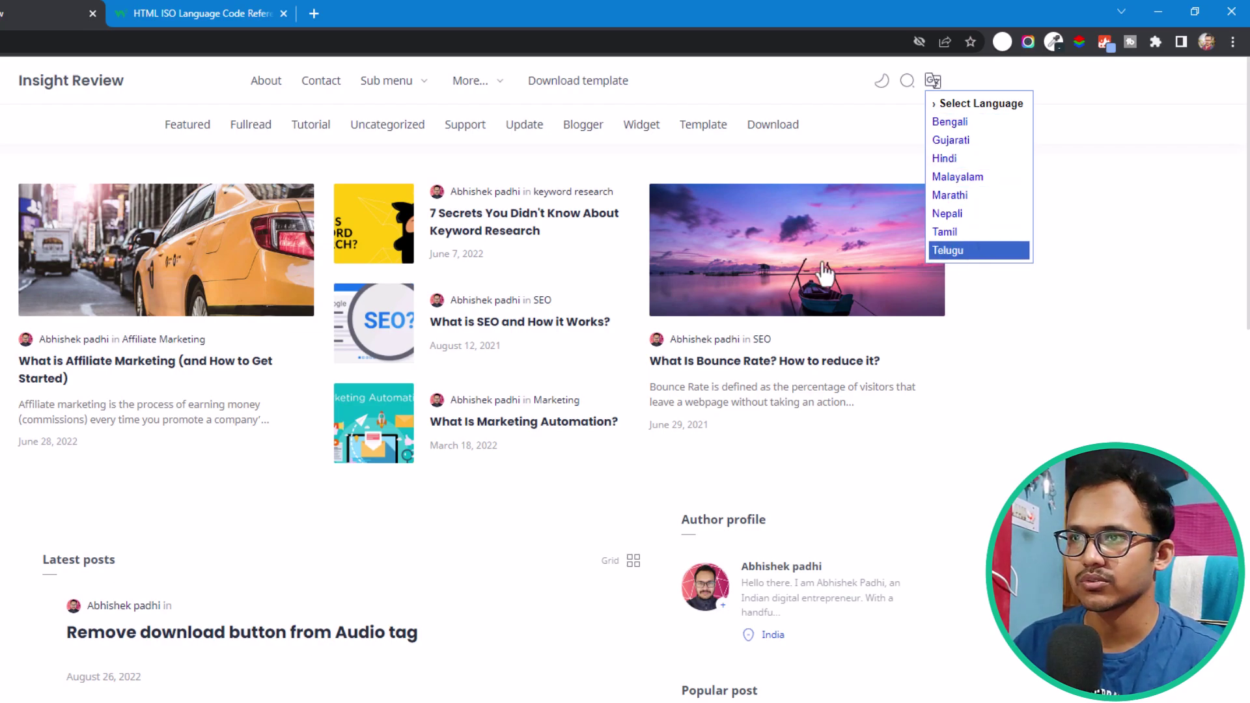
click(530, 224)
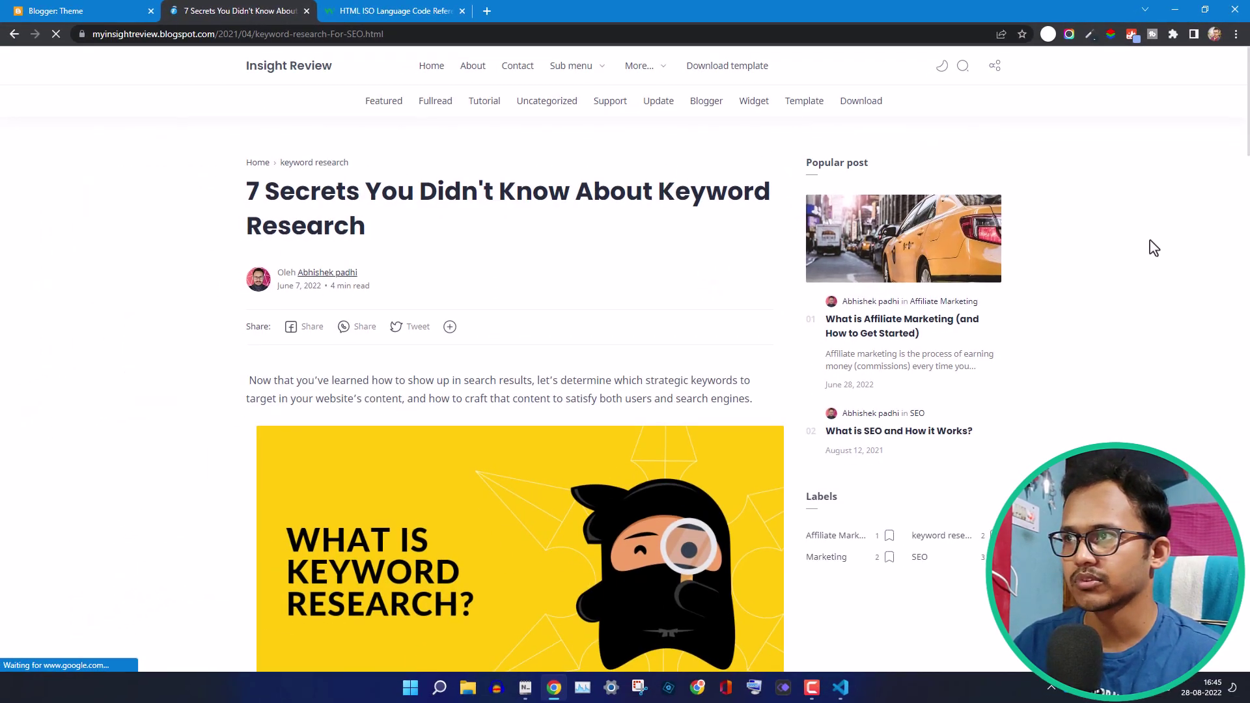
scroll(1154, 248, down, 2)
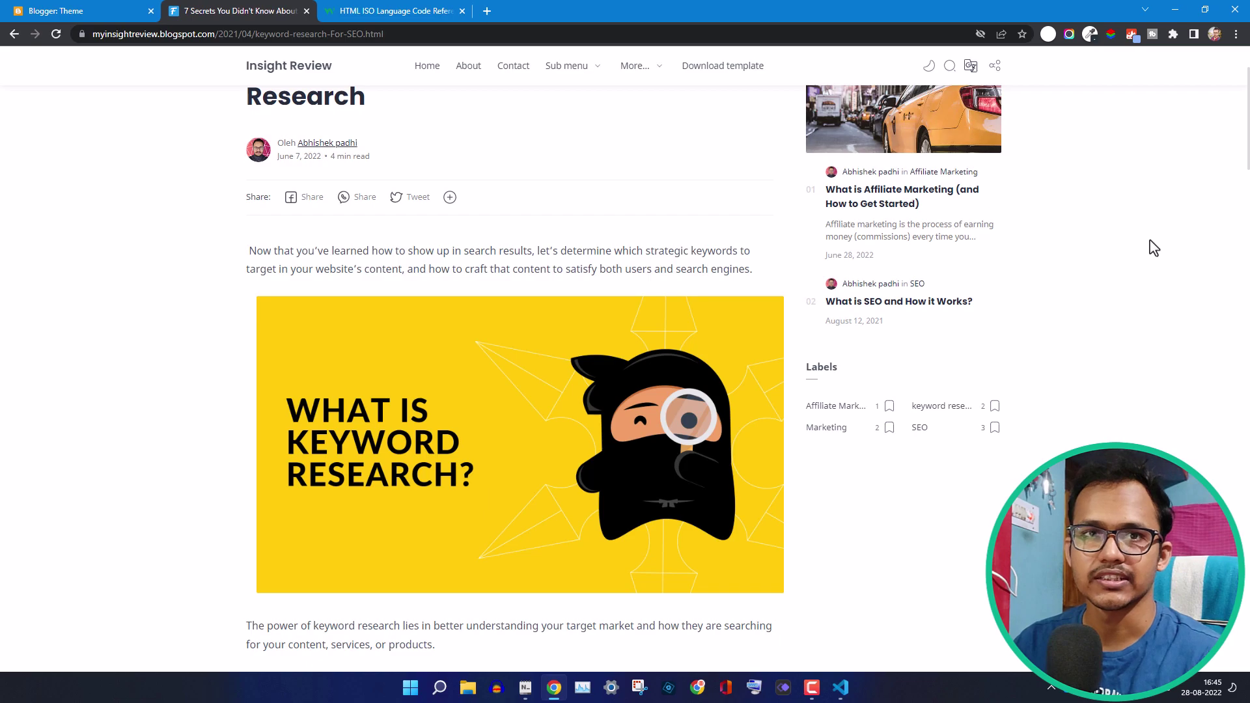
scroll(1154, 248, up, 2)
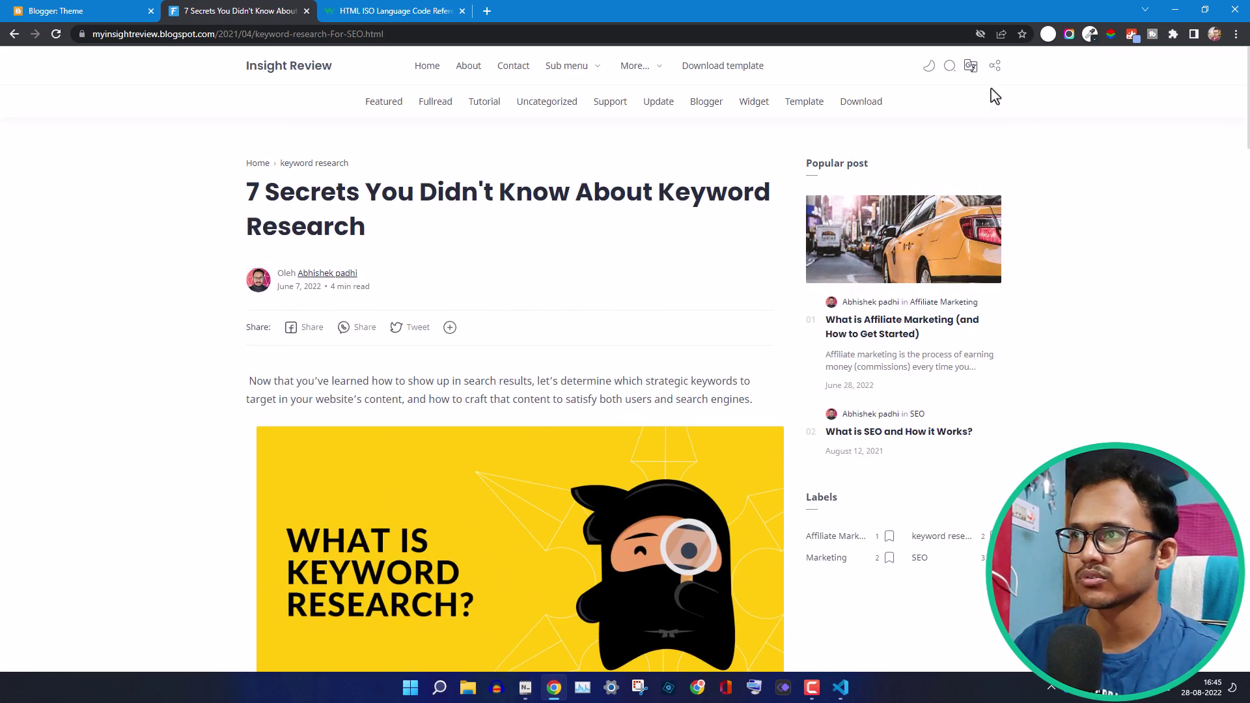
- Translate the post into Hindi and then Gujarati using the Select Language dropdown
click(971, 68)
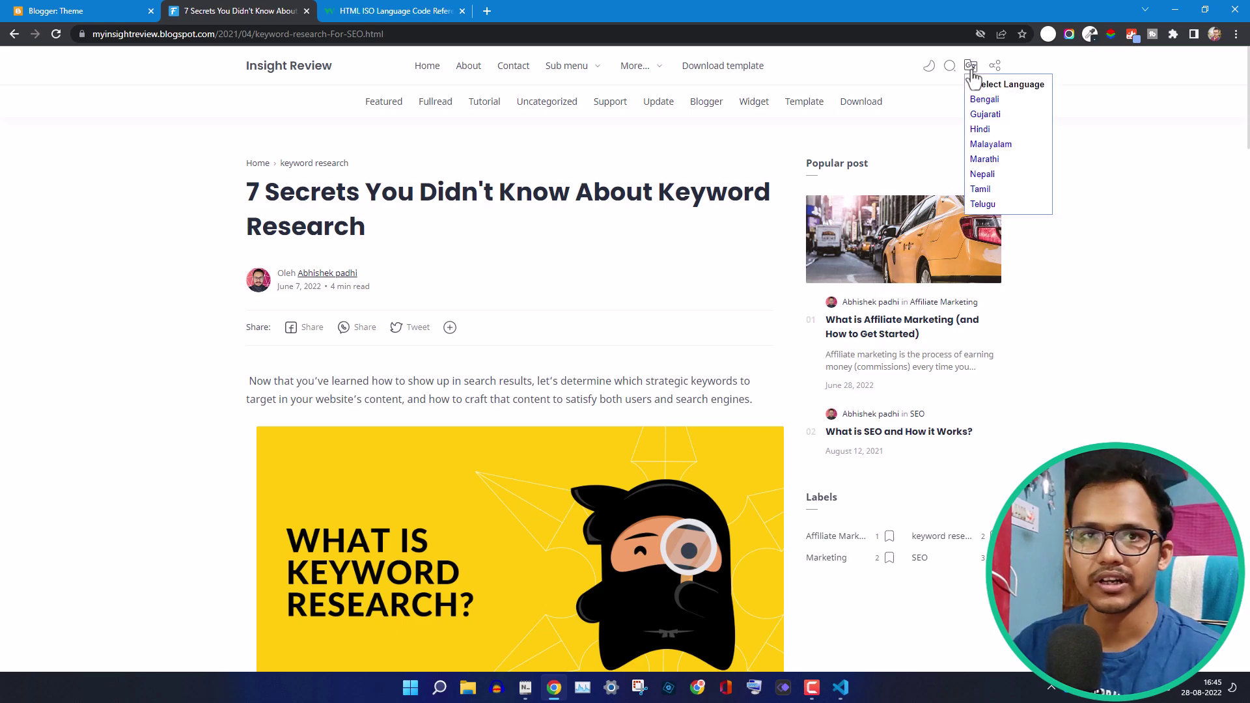
click(987, 129)
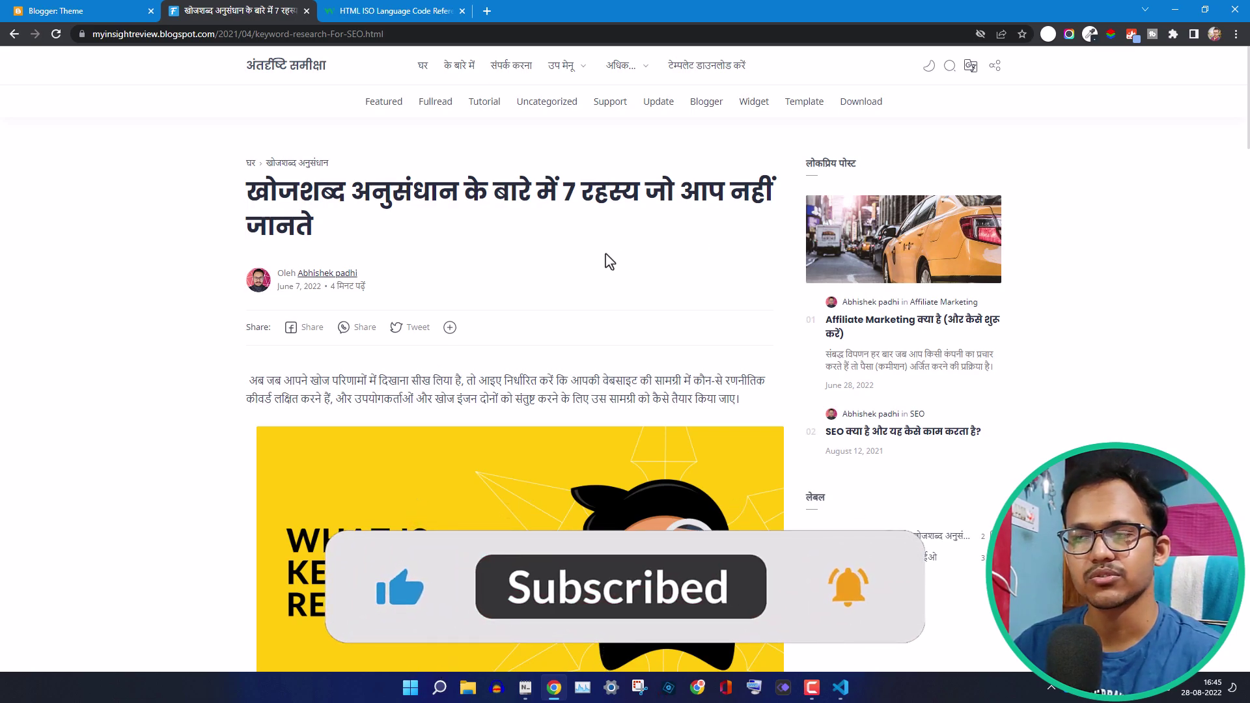
click(969, 67)
click(985, 114)
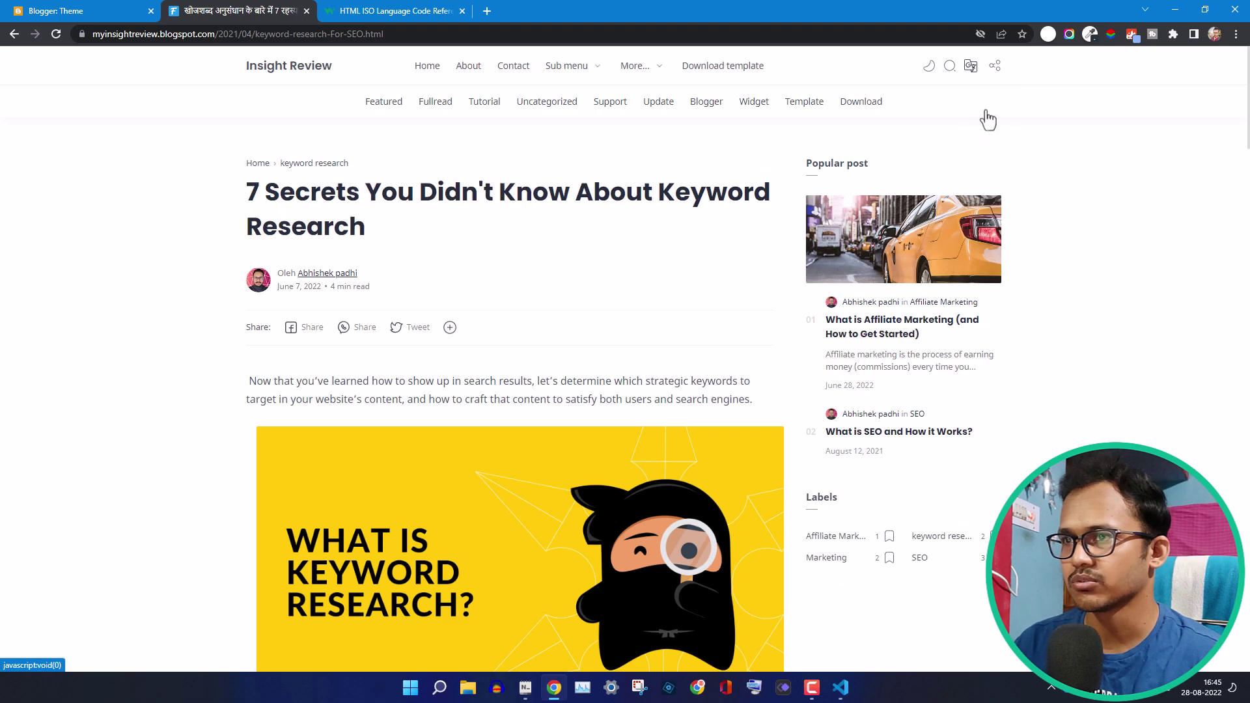
mouse_move(627, 204)
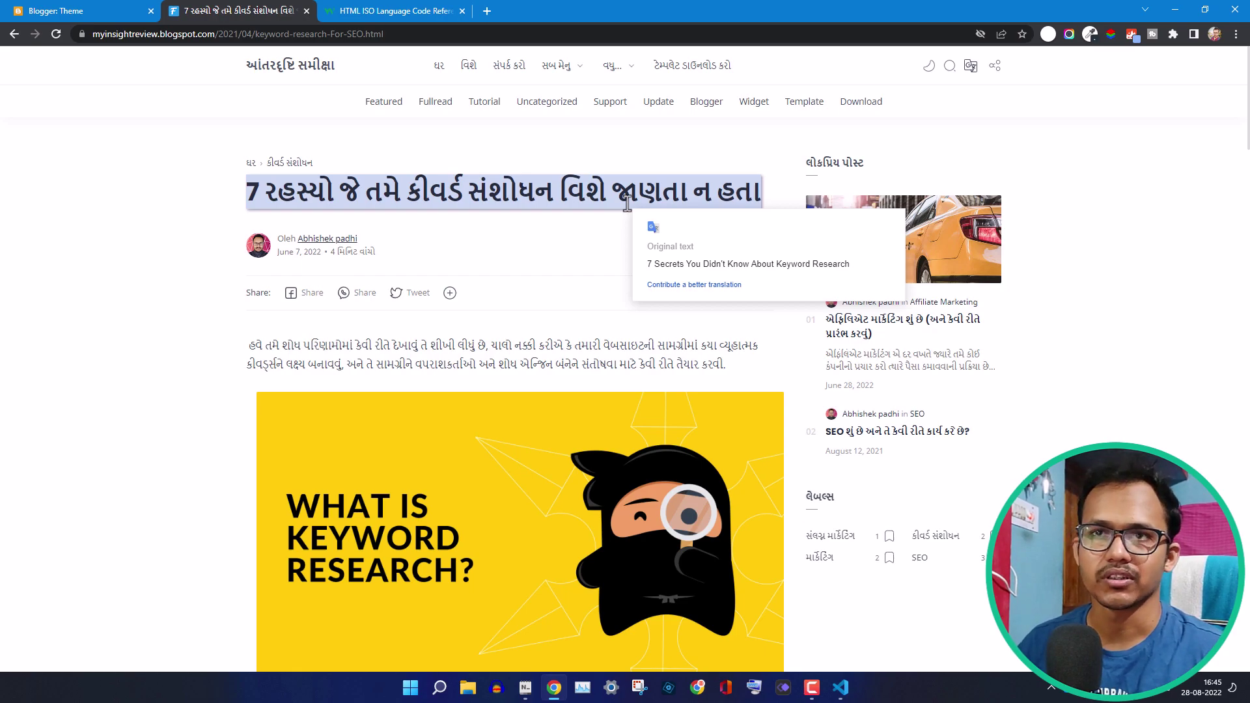
click(971, 67)
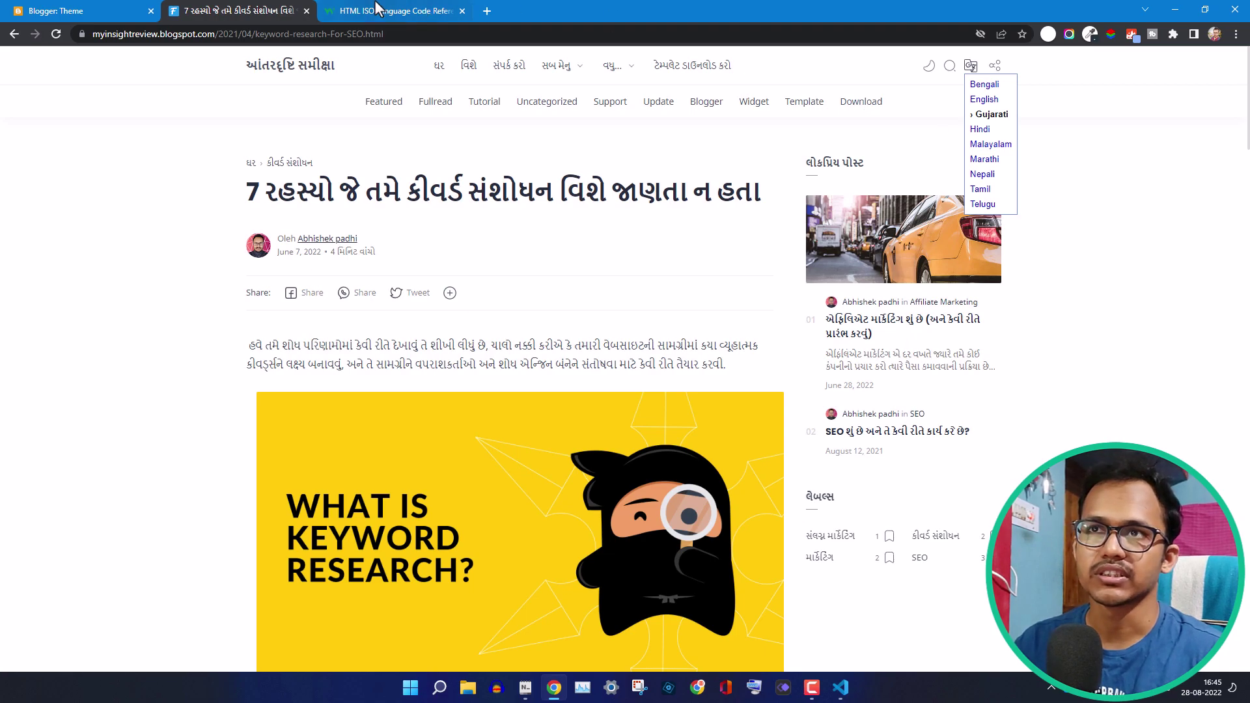
click(393, 11)
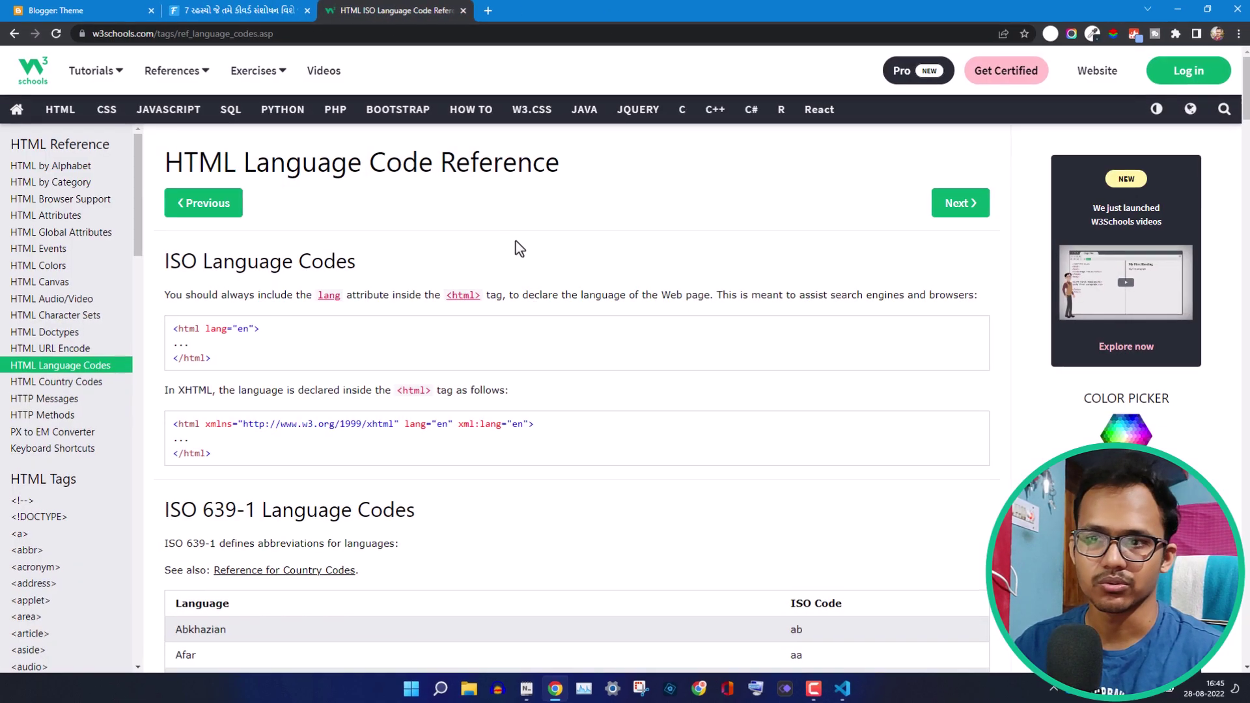
- Scroll through the W3Schools ISO 639-1 language code table, then return to Blogger's Theme page
scroll(528, 456, down, 3)
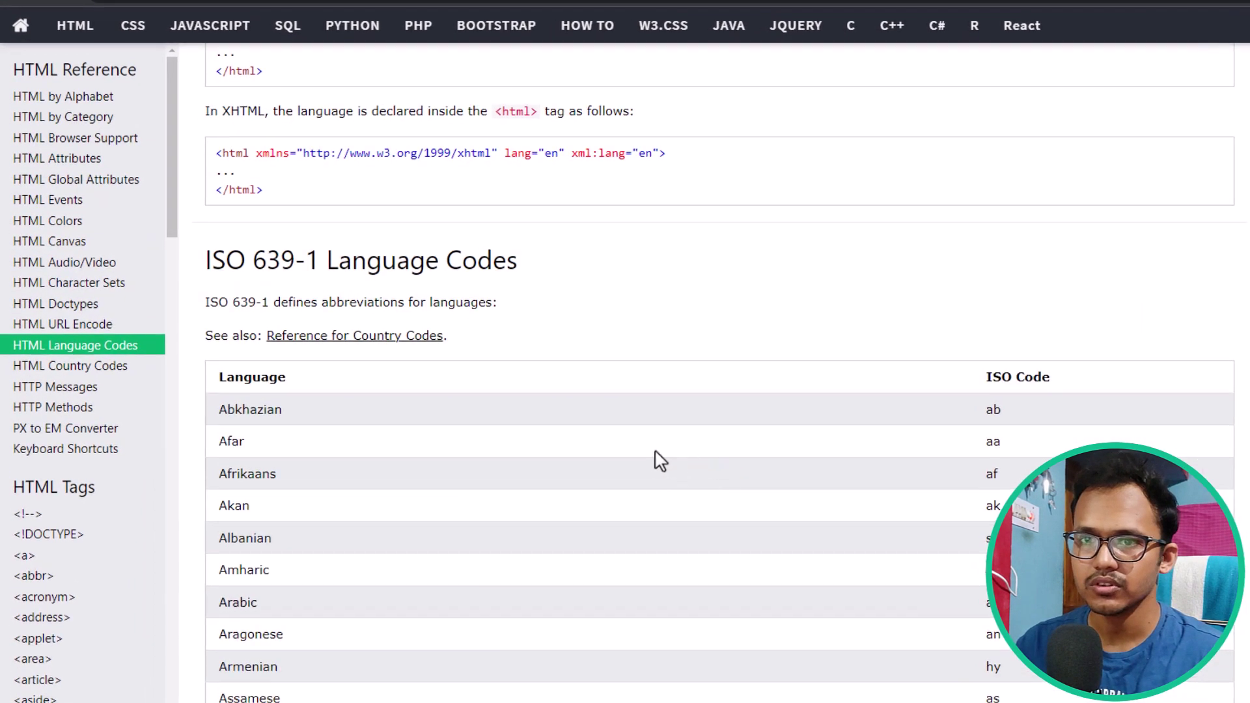
scroll(594, 455, down, 4)
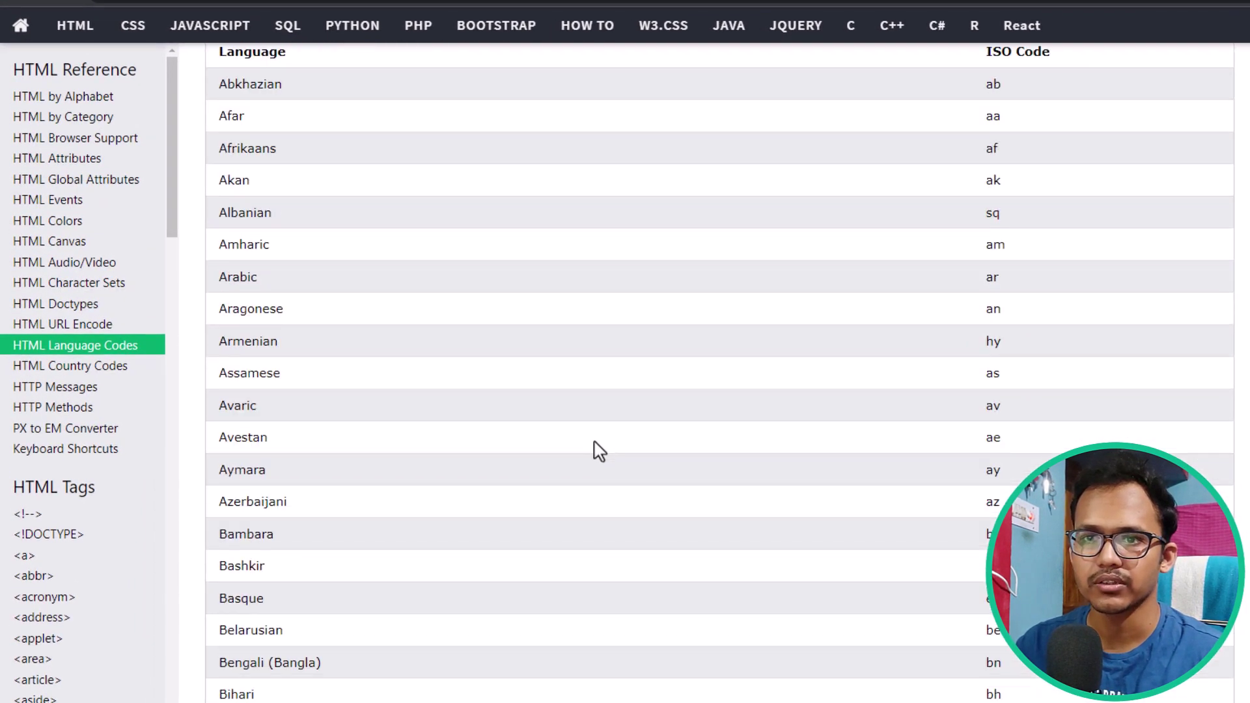
scroll(582, 445, down, 2)
scroll(583, 446, down, 1)
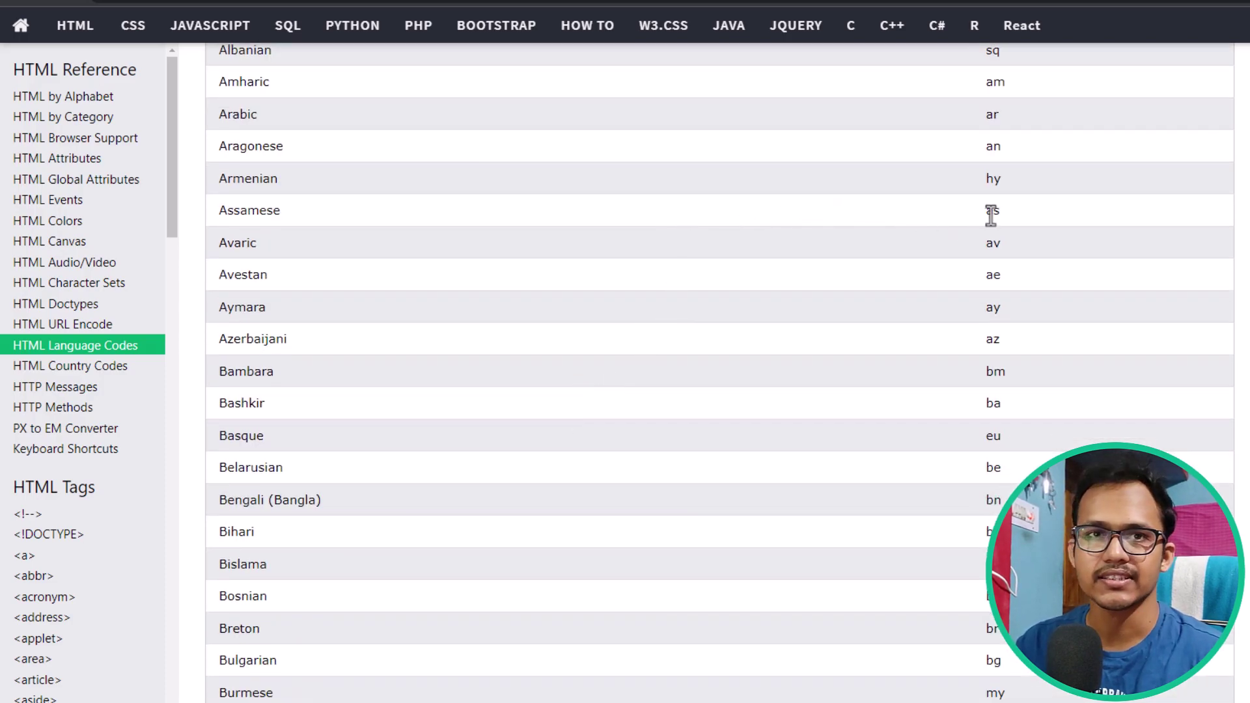
scroll(717, 466, down, 6)
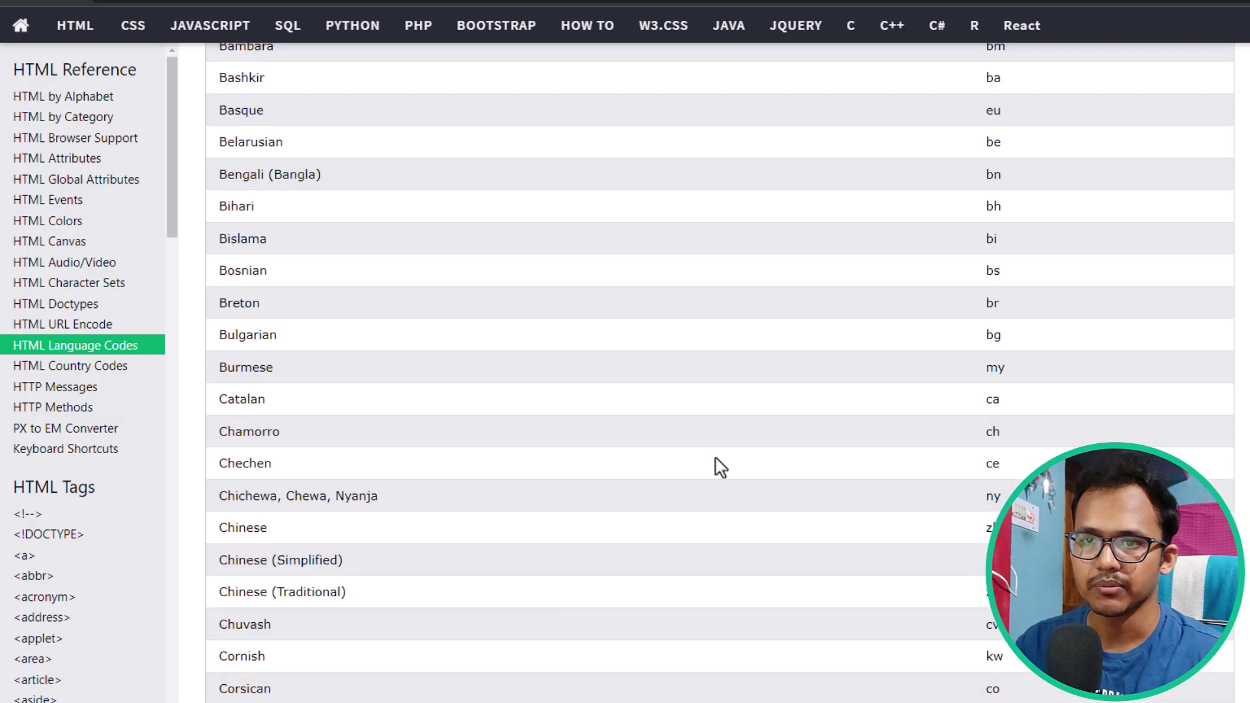
scroll(717, 466, down, 1)
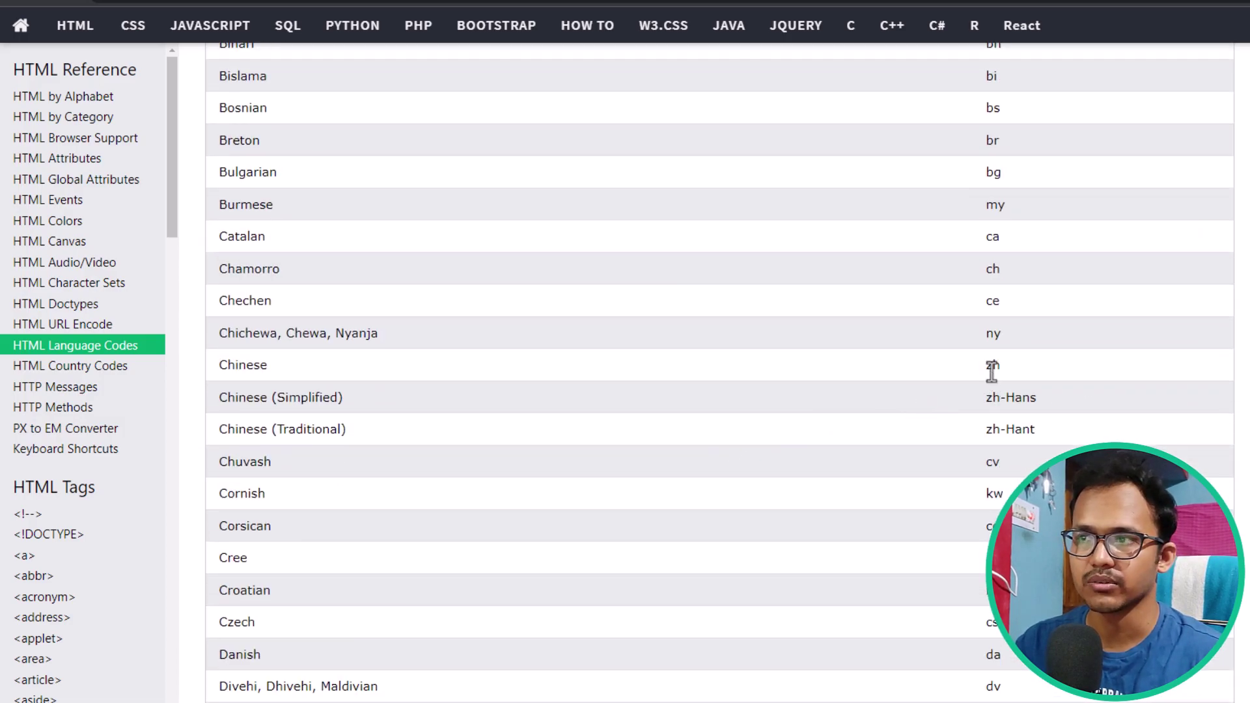
scroll(992, 368, down, 5)
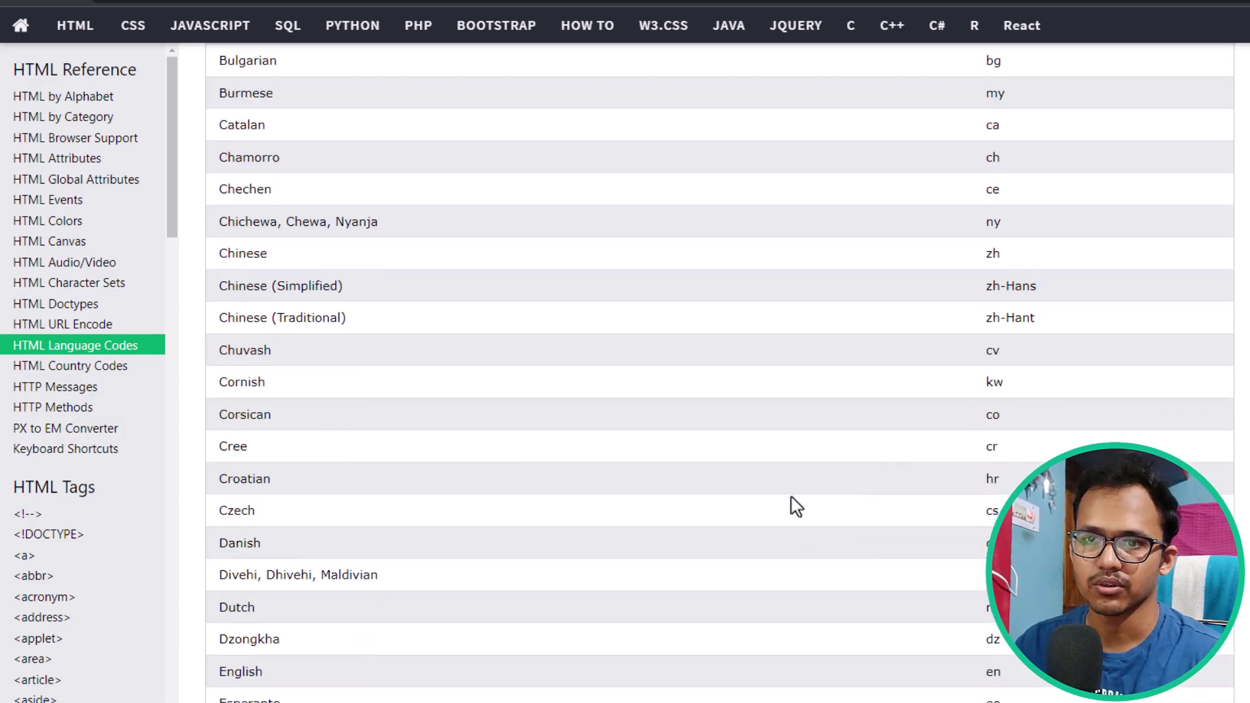
scroll(330, 505, down, 3)
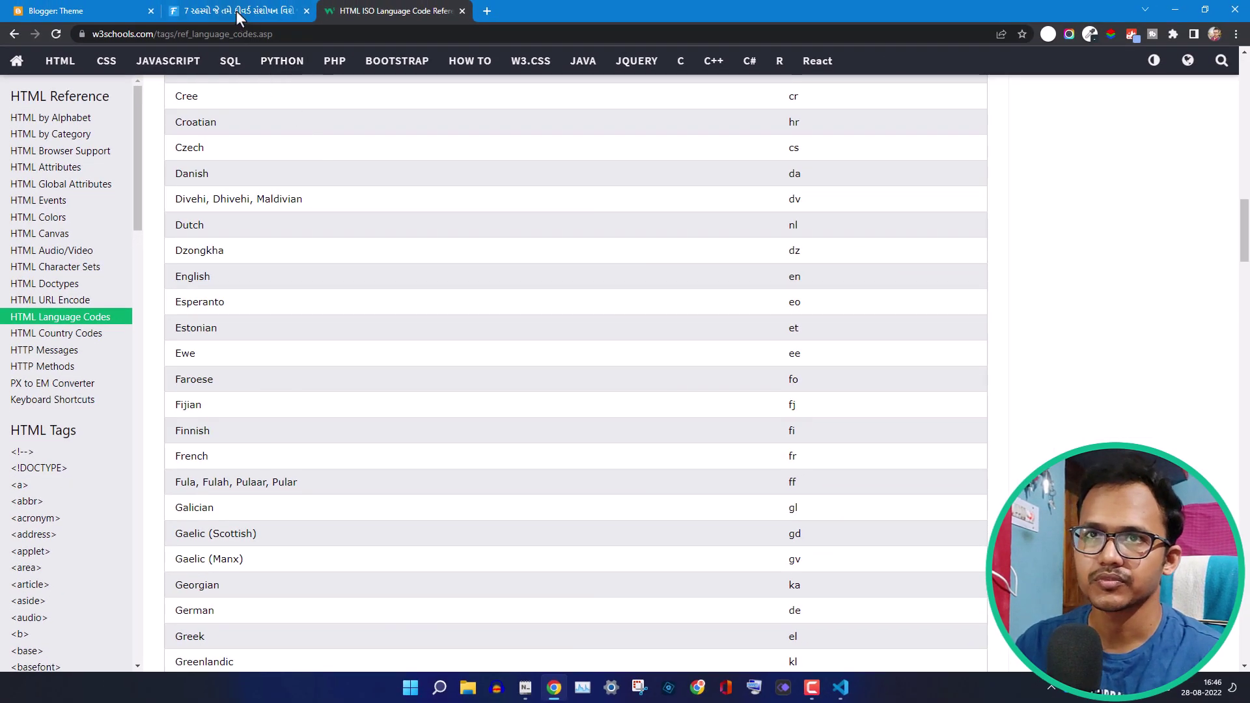
click(236, 11)
click(104, 14)
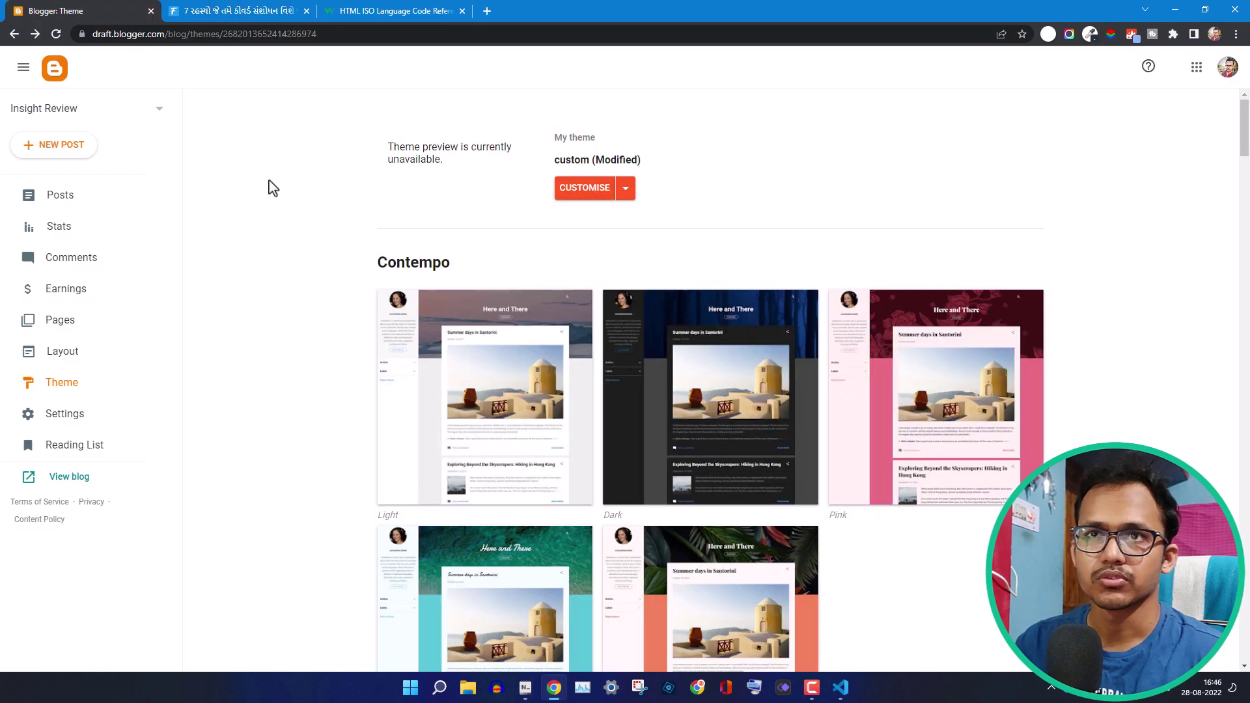
- Switch Blogger to managing the Techyleaf blog and check the live site
click(236, 14)
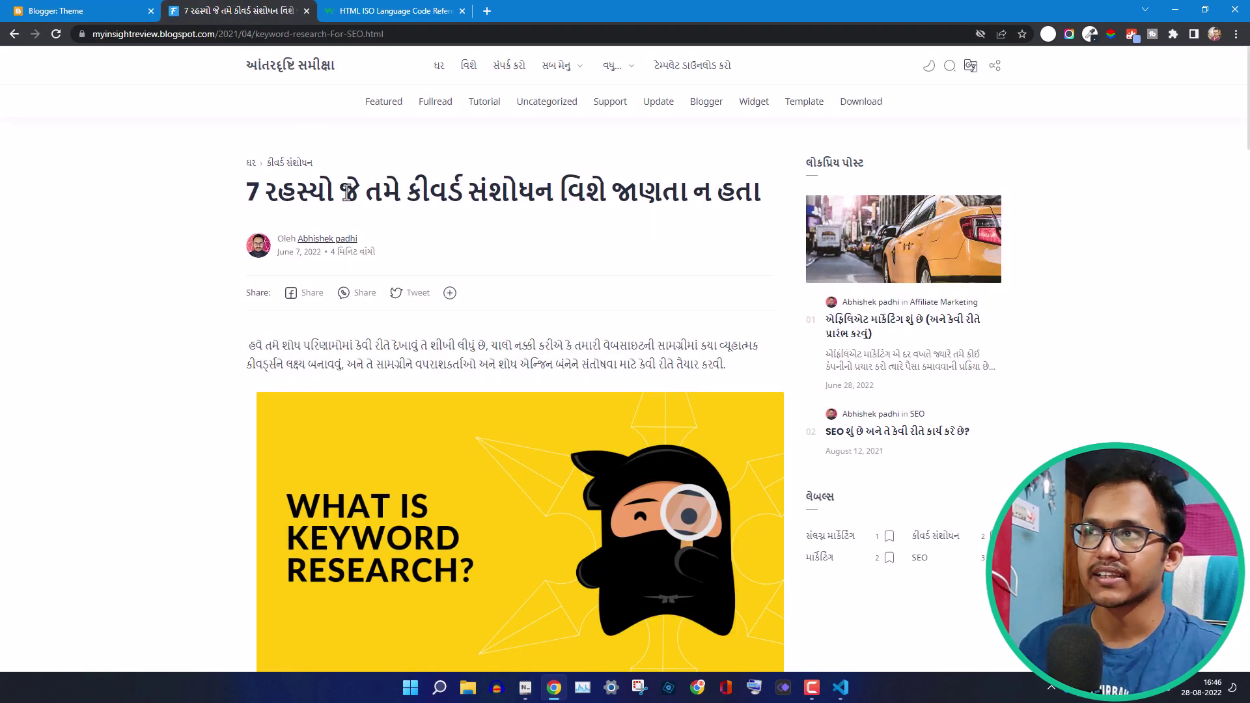
mouse_move(347, 194)
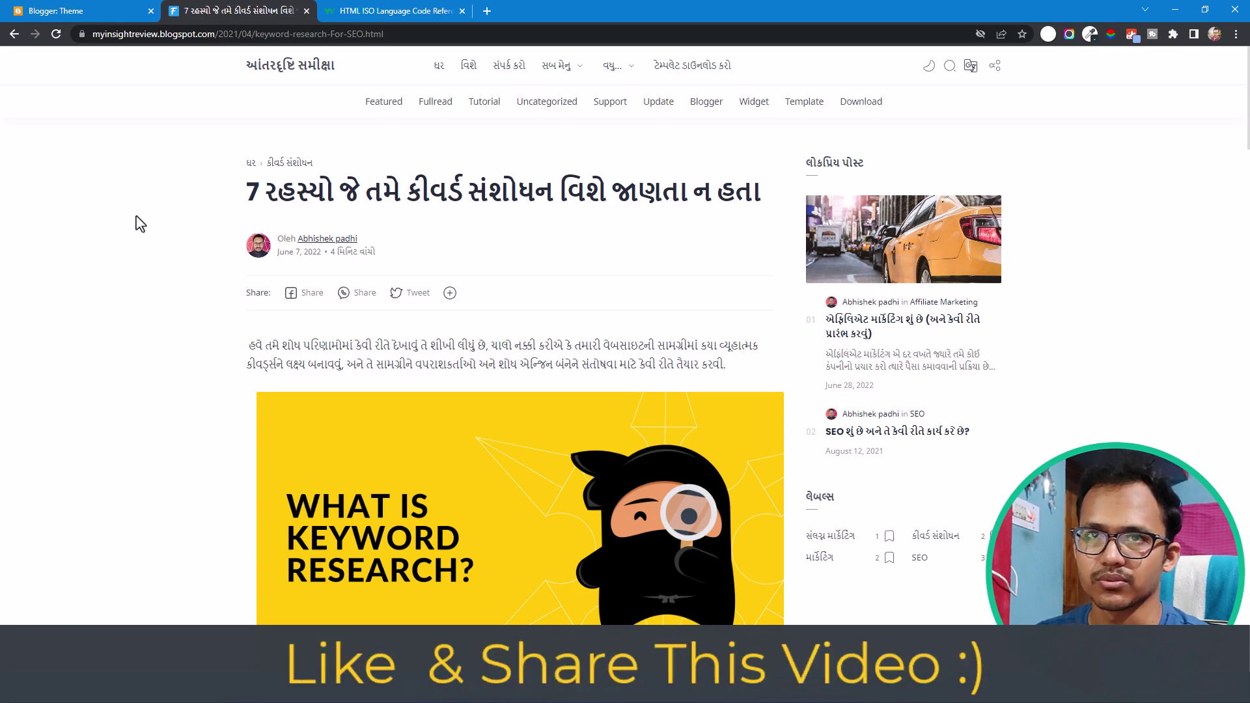
click(108, 8)
click(100, 115)
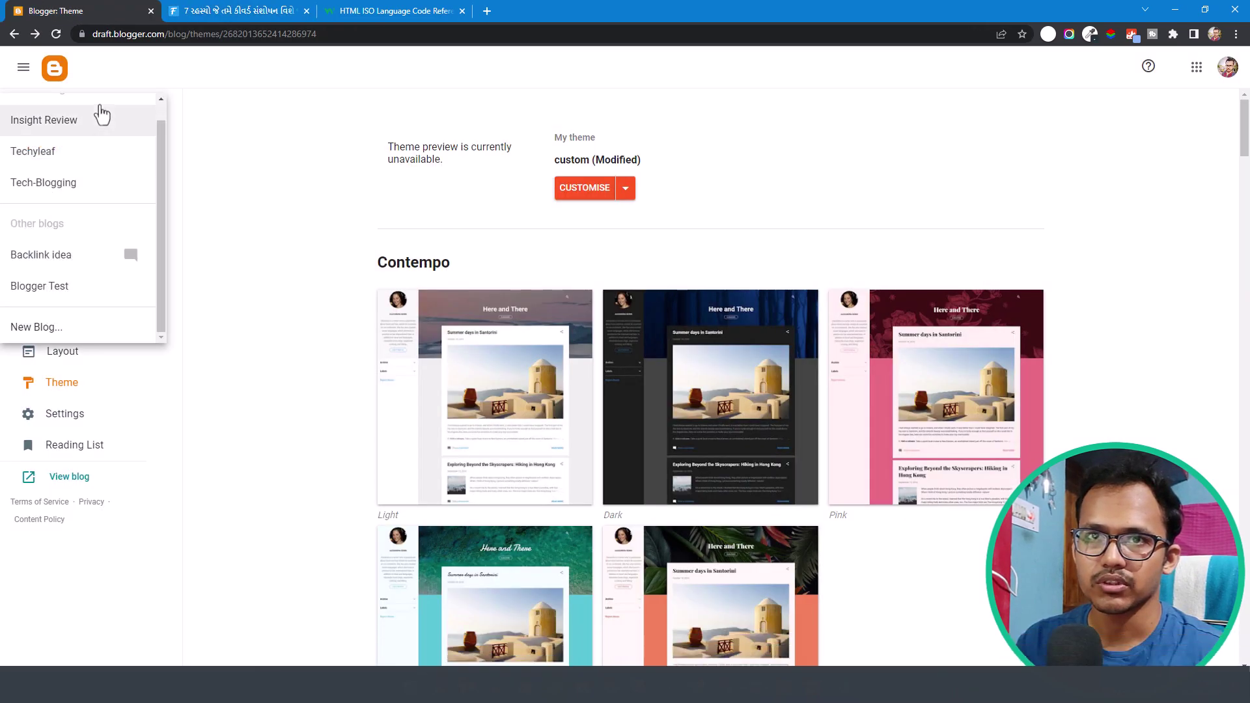
click(88, 150)
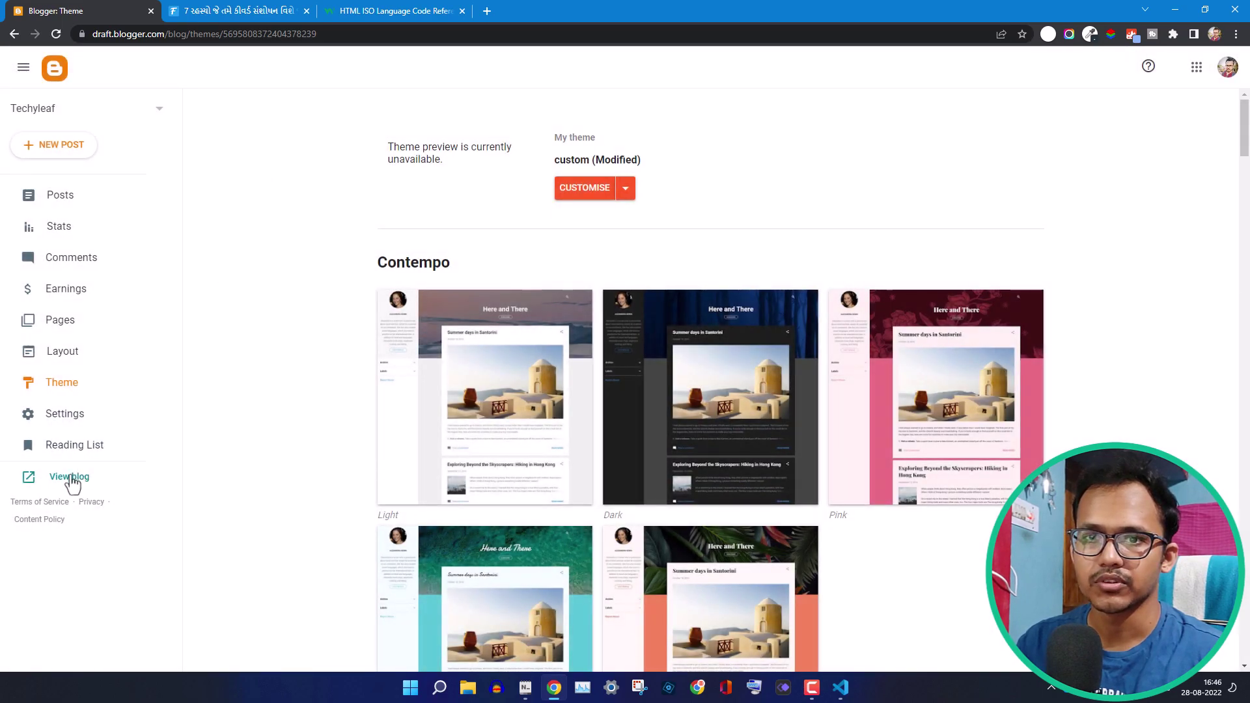
key(ctrl+Tab)
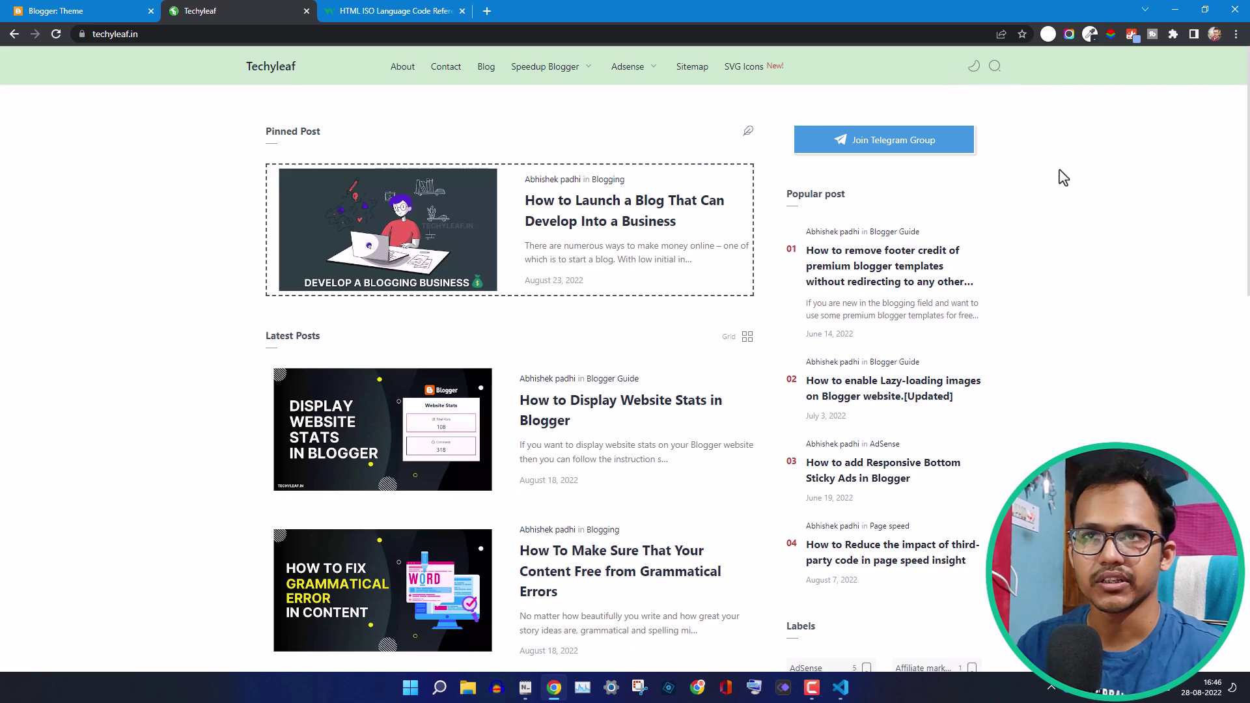
- Choose Edit HTML from the current theme's Customize dropdown
click(107, 13)
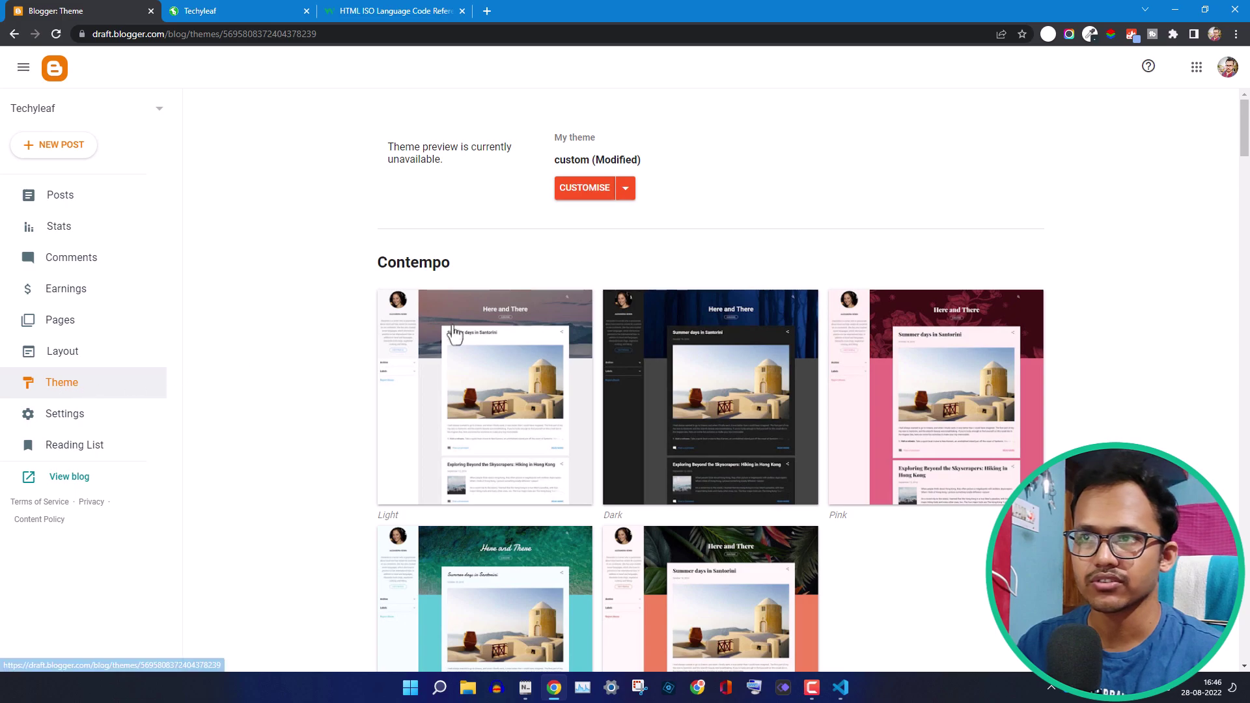
click(627, 190)
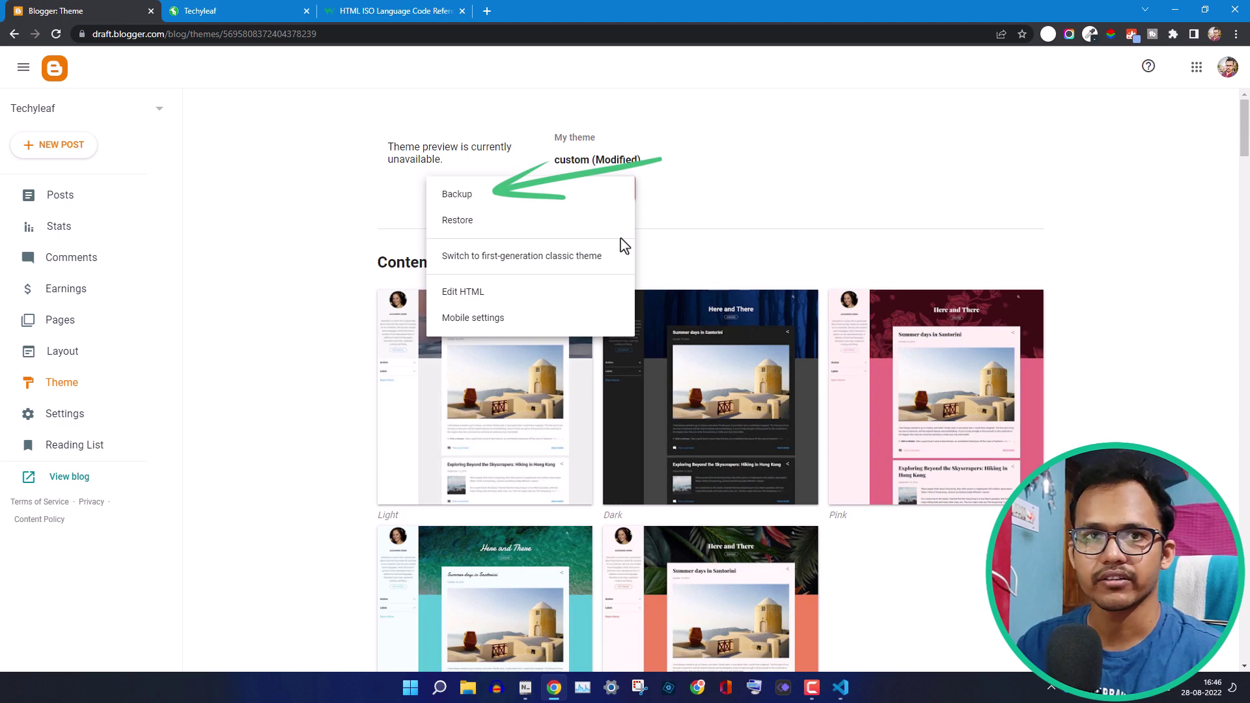
click(509, 306)
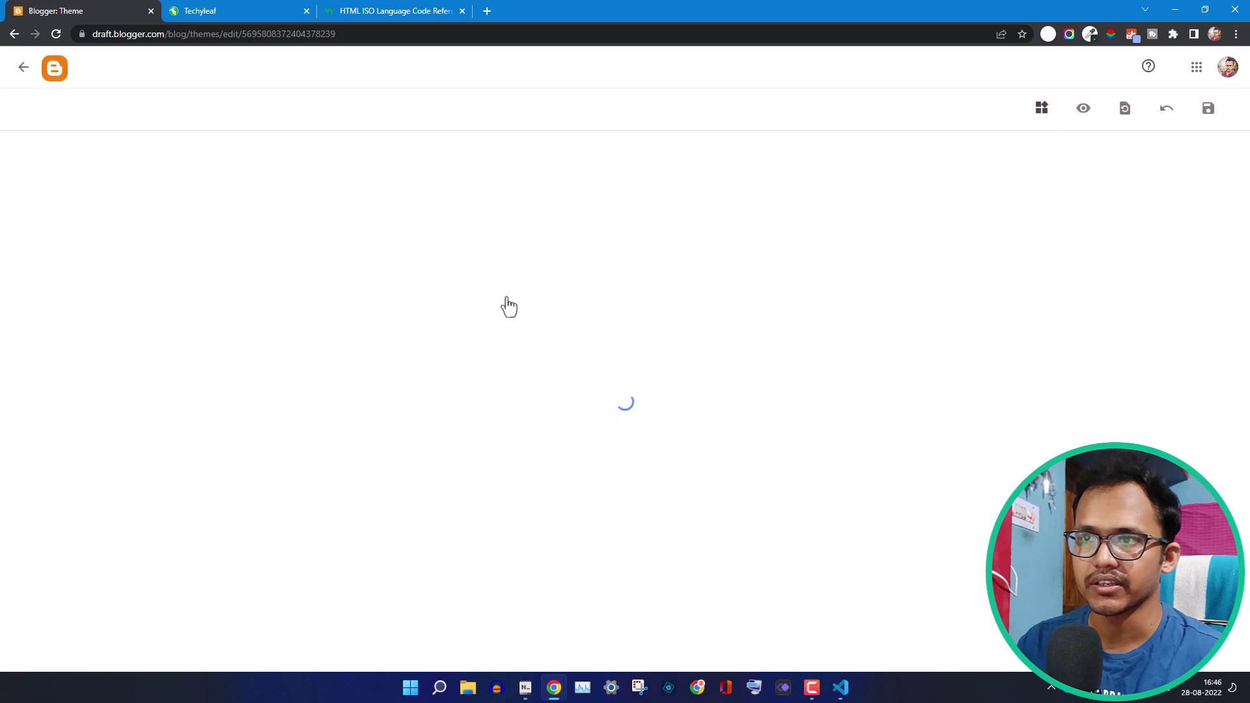
- Open Chrome DevTools on the live Techyleaf site with Responsive dimensions
click(255, 11)
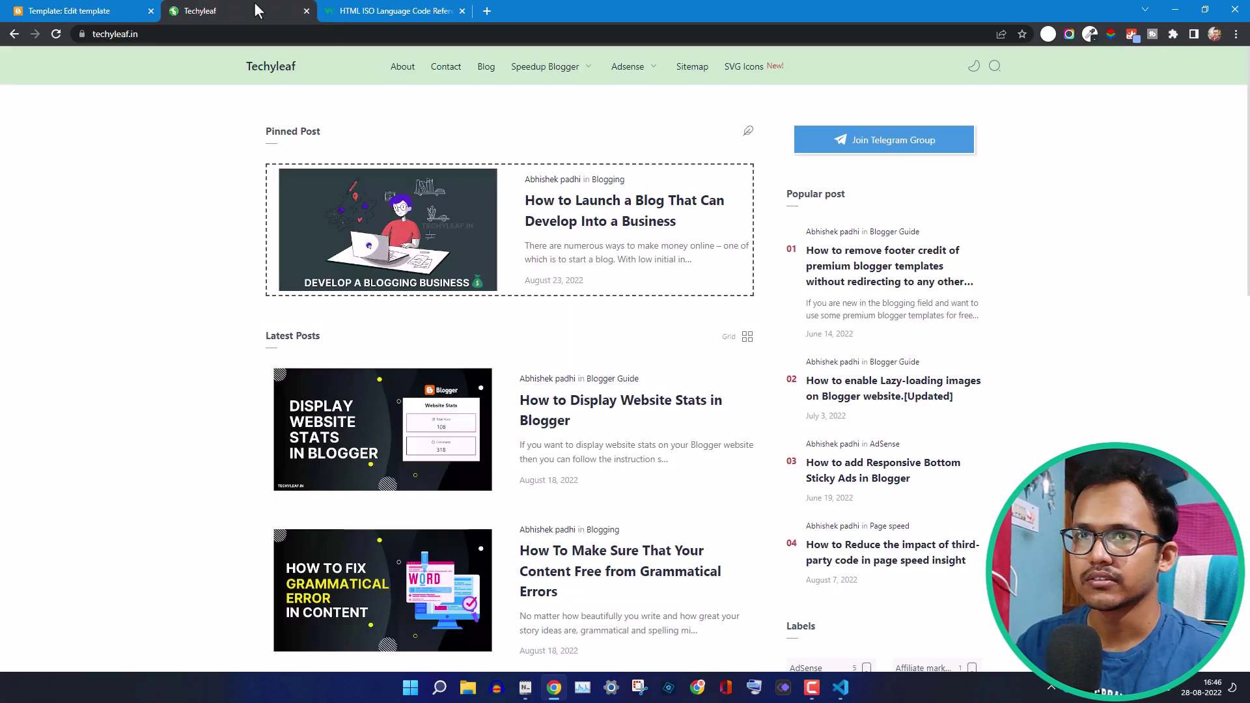
right_click(947, 72)
click(1011, 330)
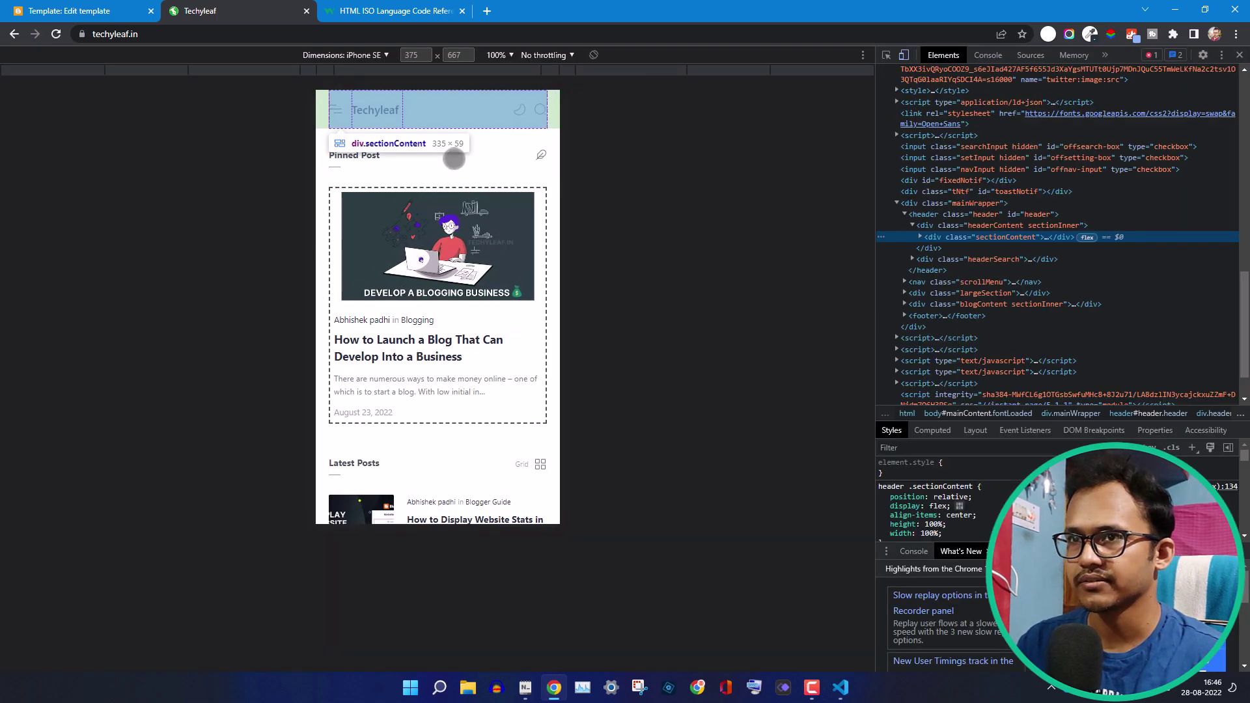
click(345, 54)
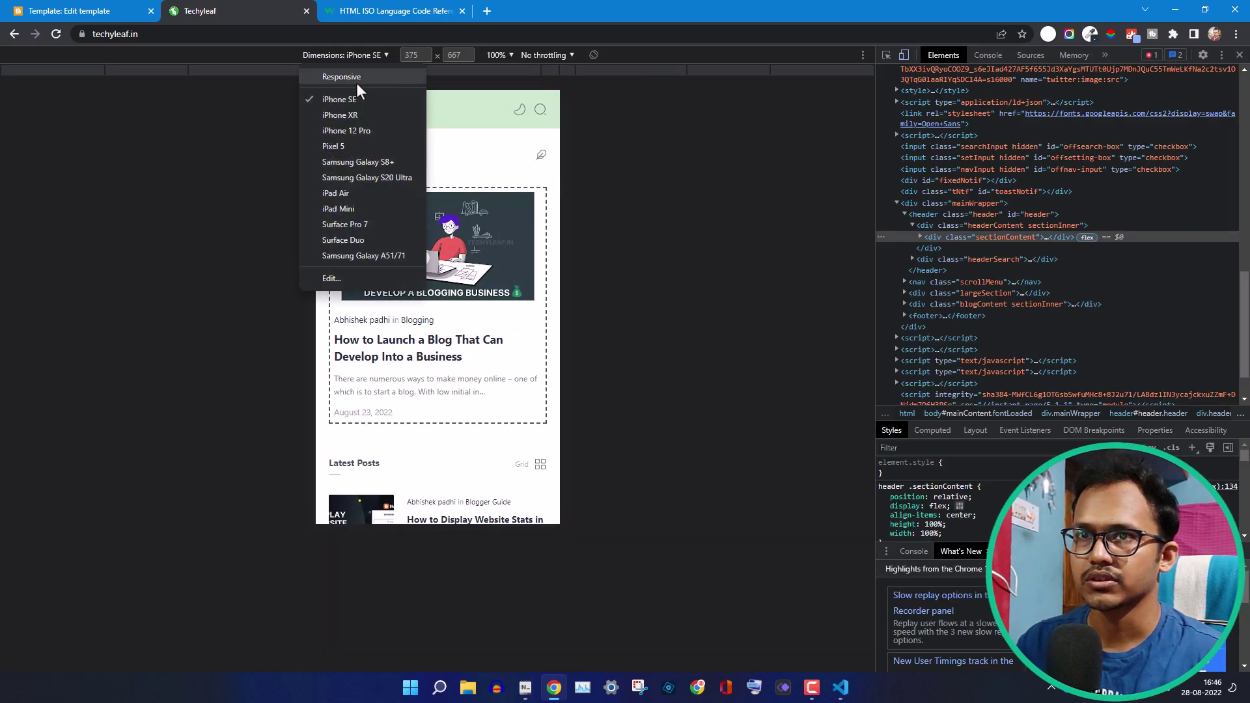
click(342, 74)
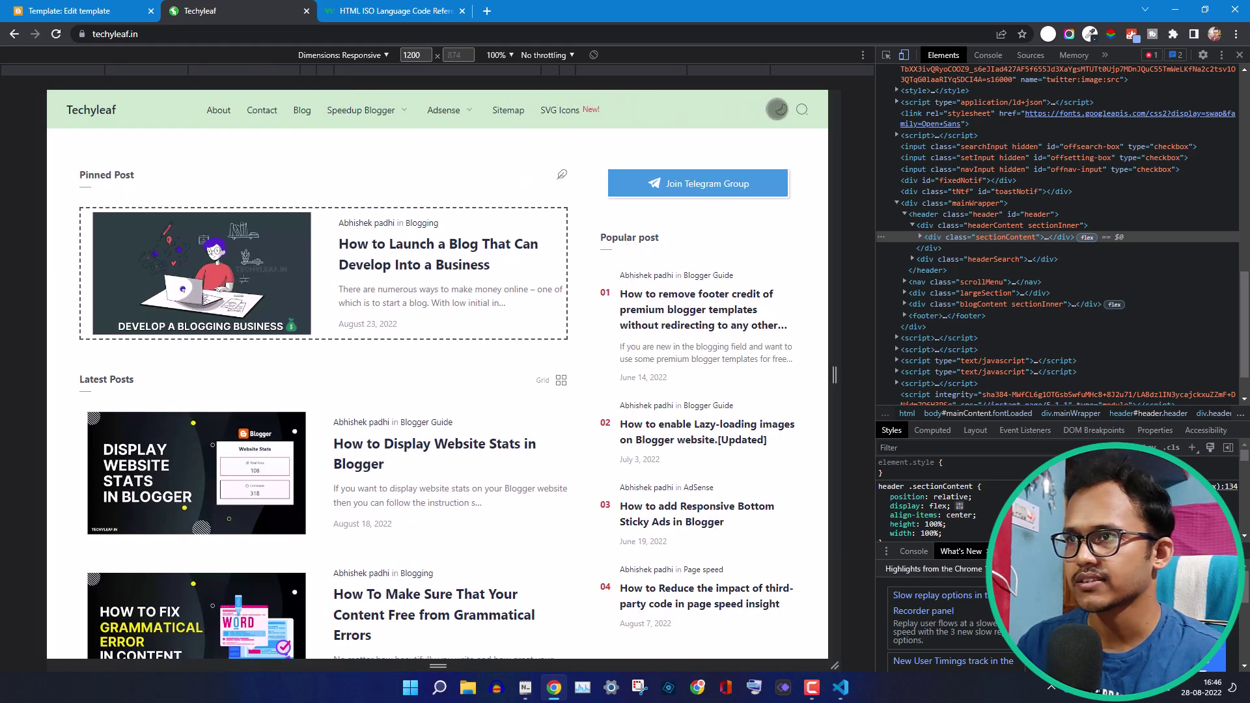
- Inspect the header's dark-mode button and select the label.navSearch search button element
right_click(778, 111)
click(814, 369)
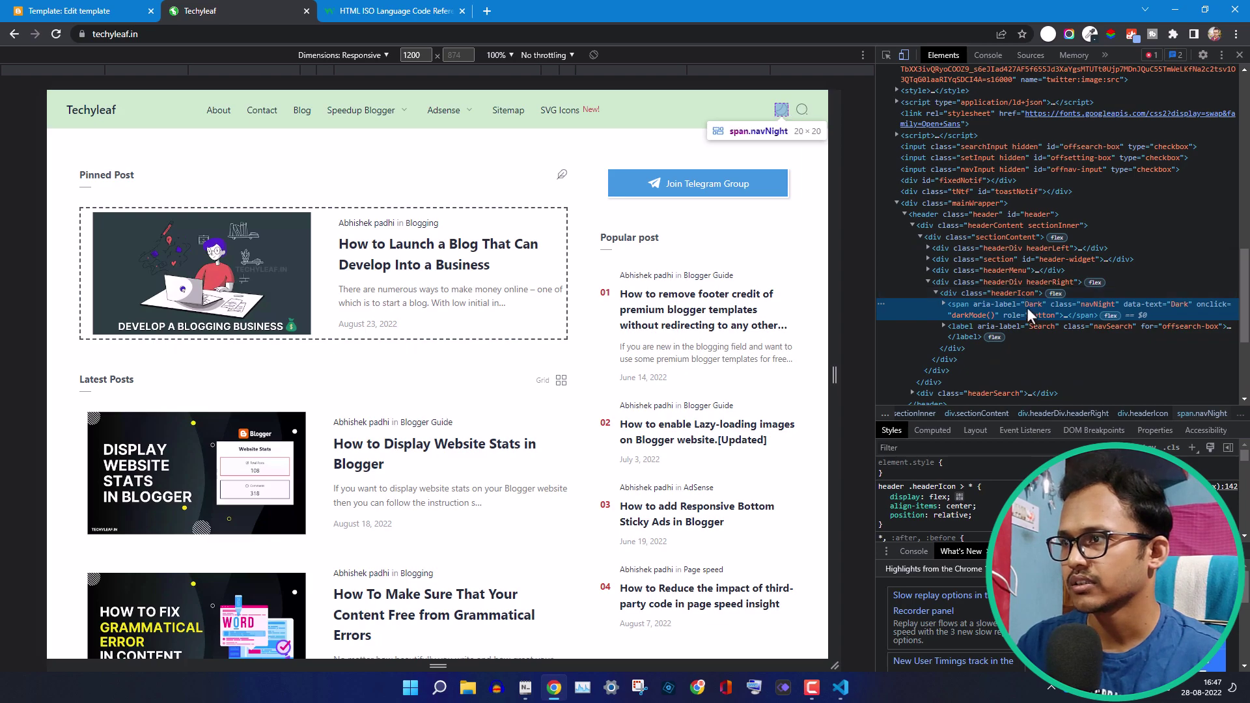
click(1068, 327)
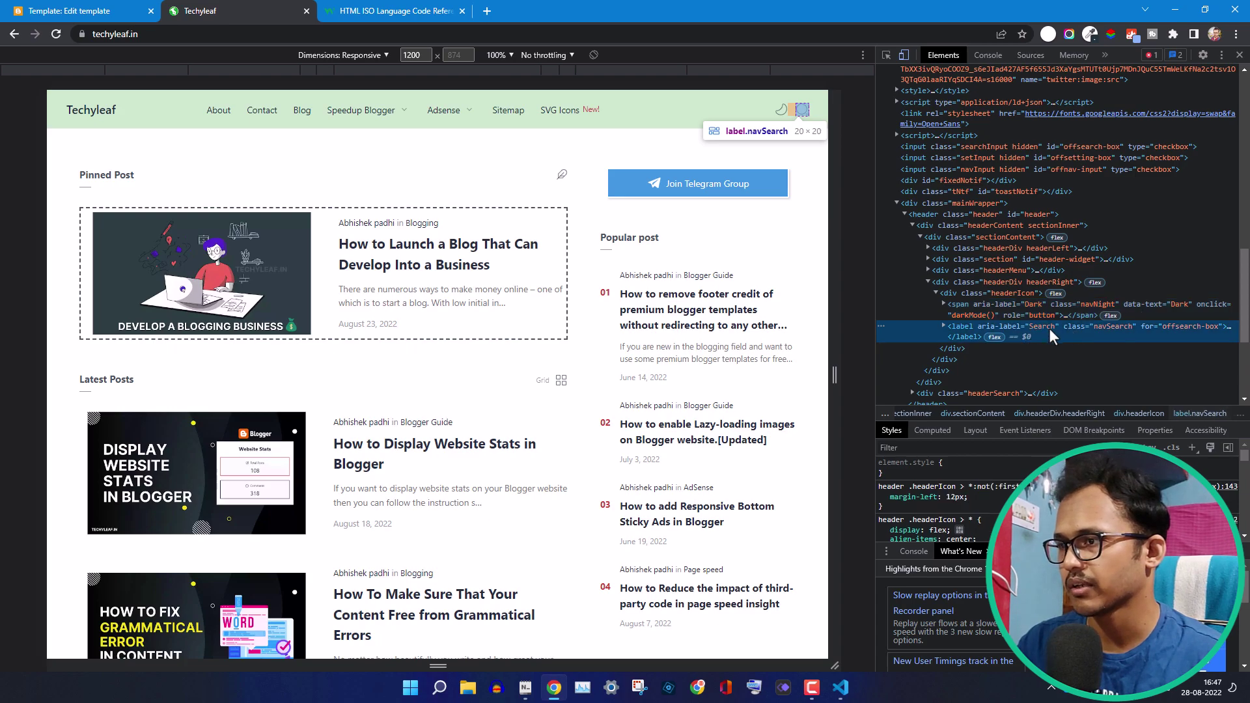
click(101, 12)
- Jump to the Header1 widget code and scroll to the headerIcon dark-mode and search button markup
click(1042, 109)
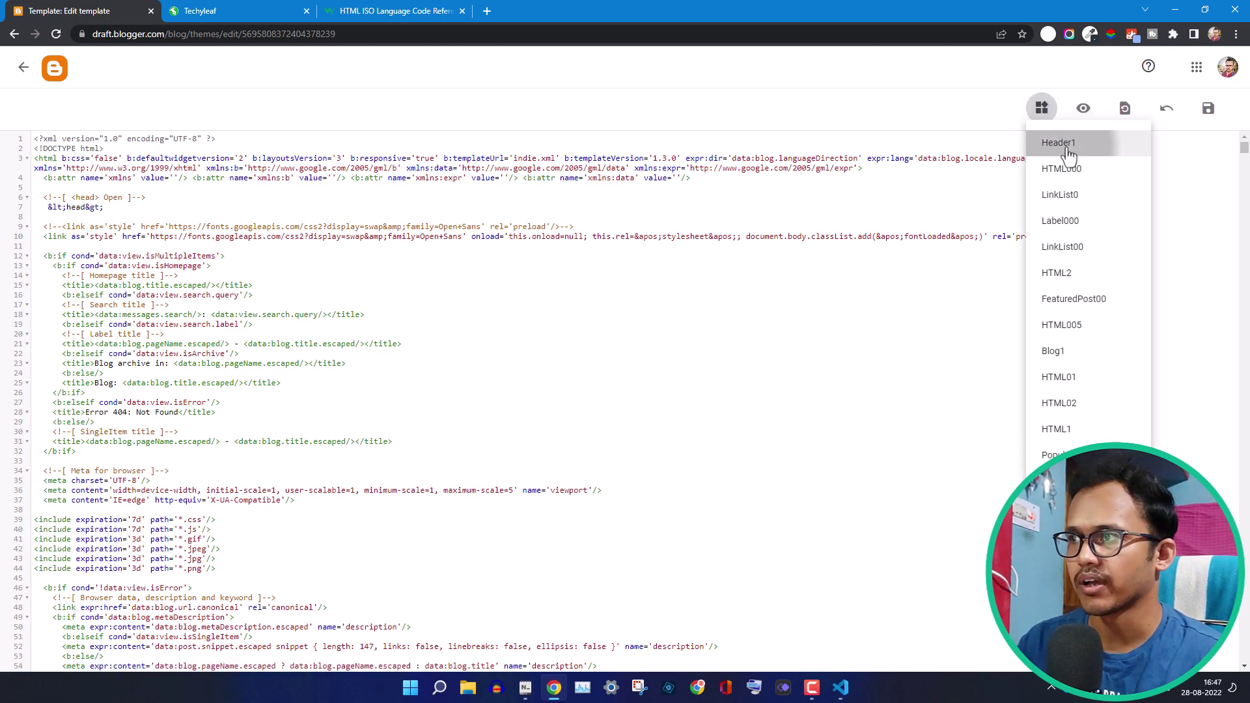
click(1067, 145)
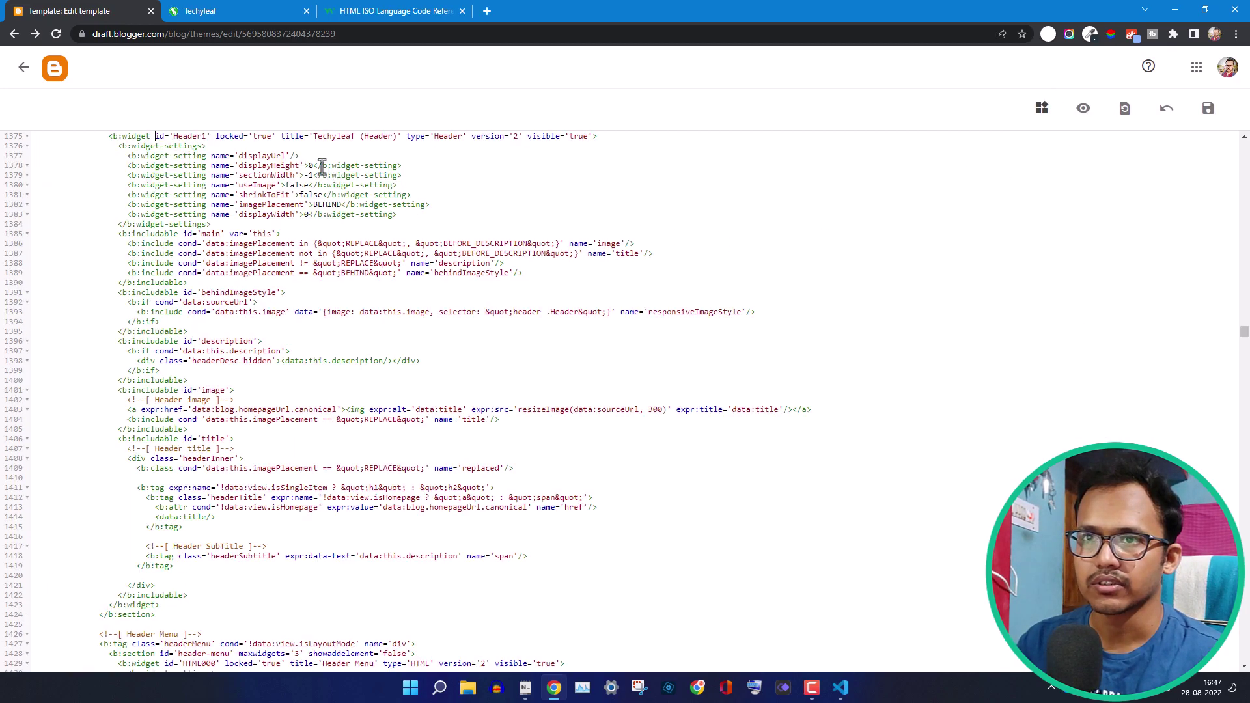
scroll(589, 326, down, 6)
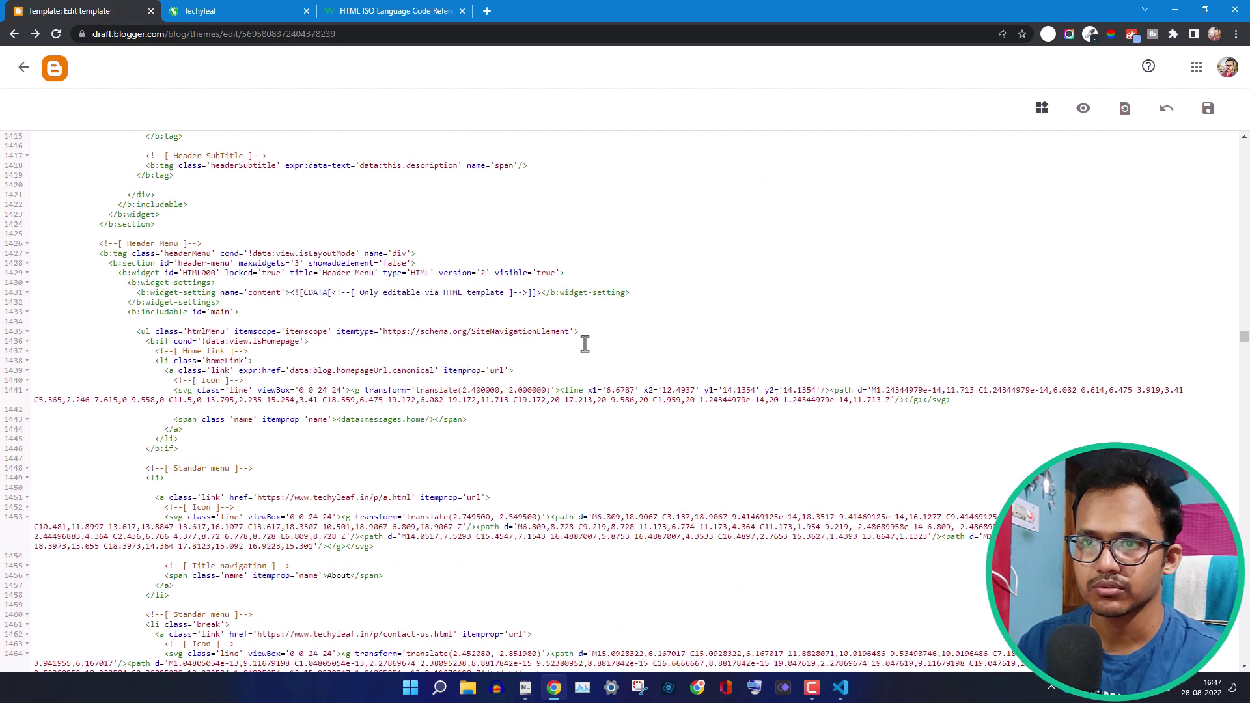
scroll(536, 384, down, 5)
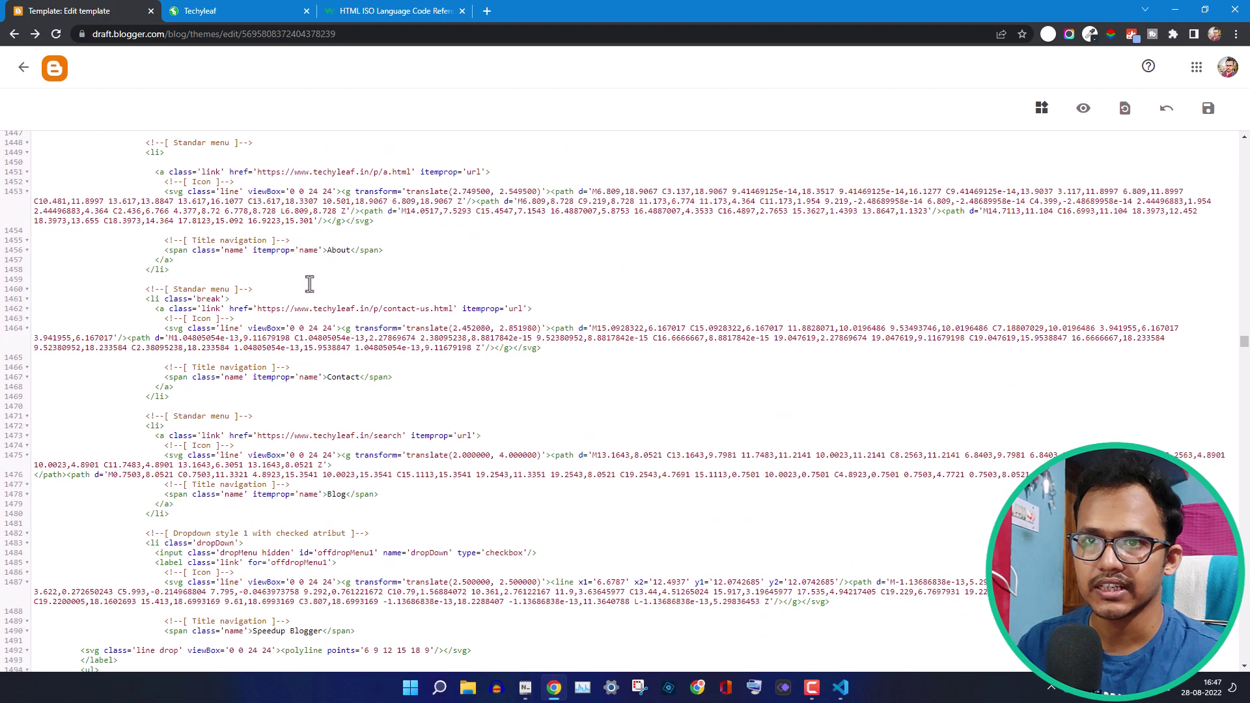
scroll(448, 392, down, 3)
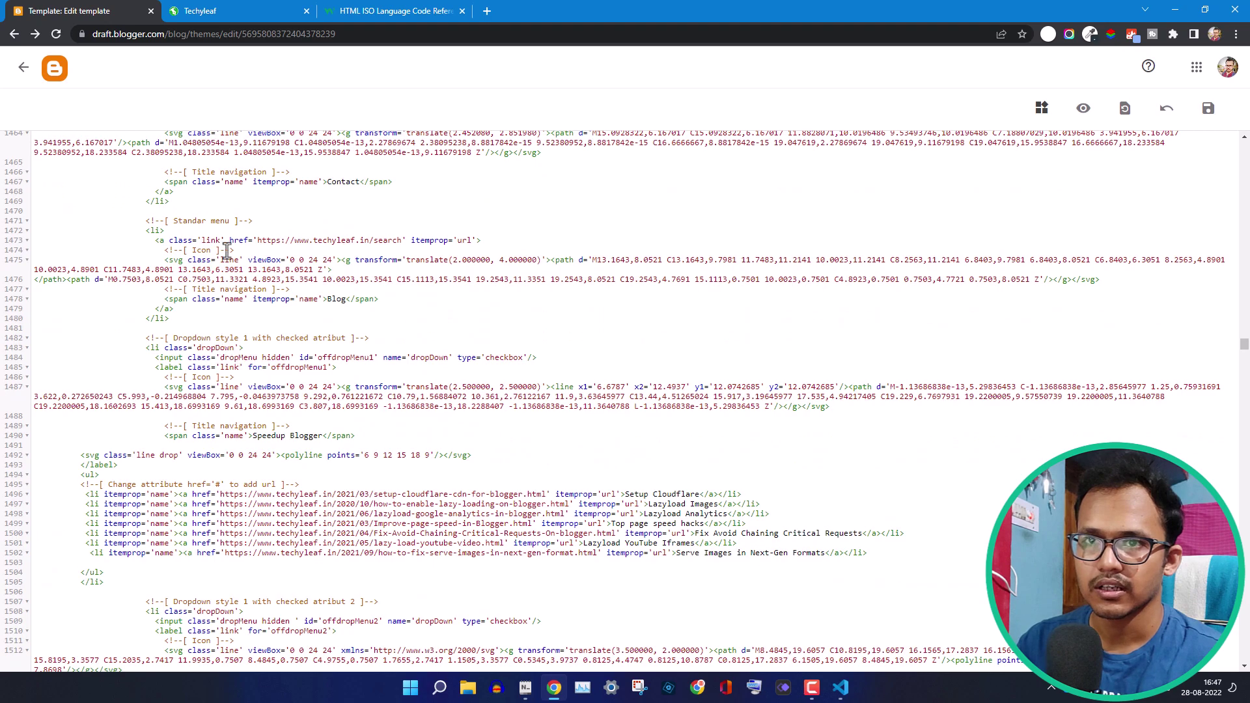
scroll(377, 250, down, 6)
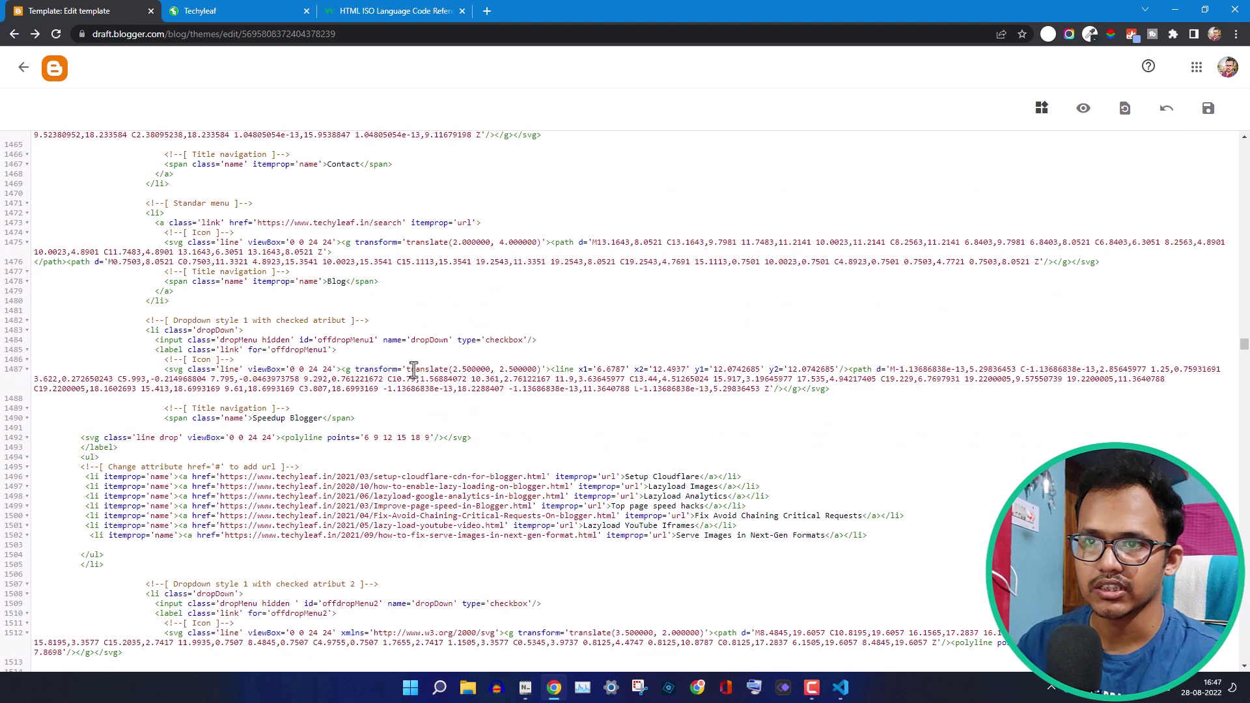
scroll(374, 381, down, 10)
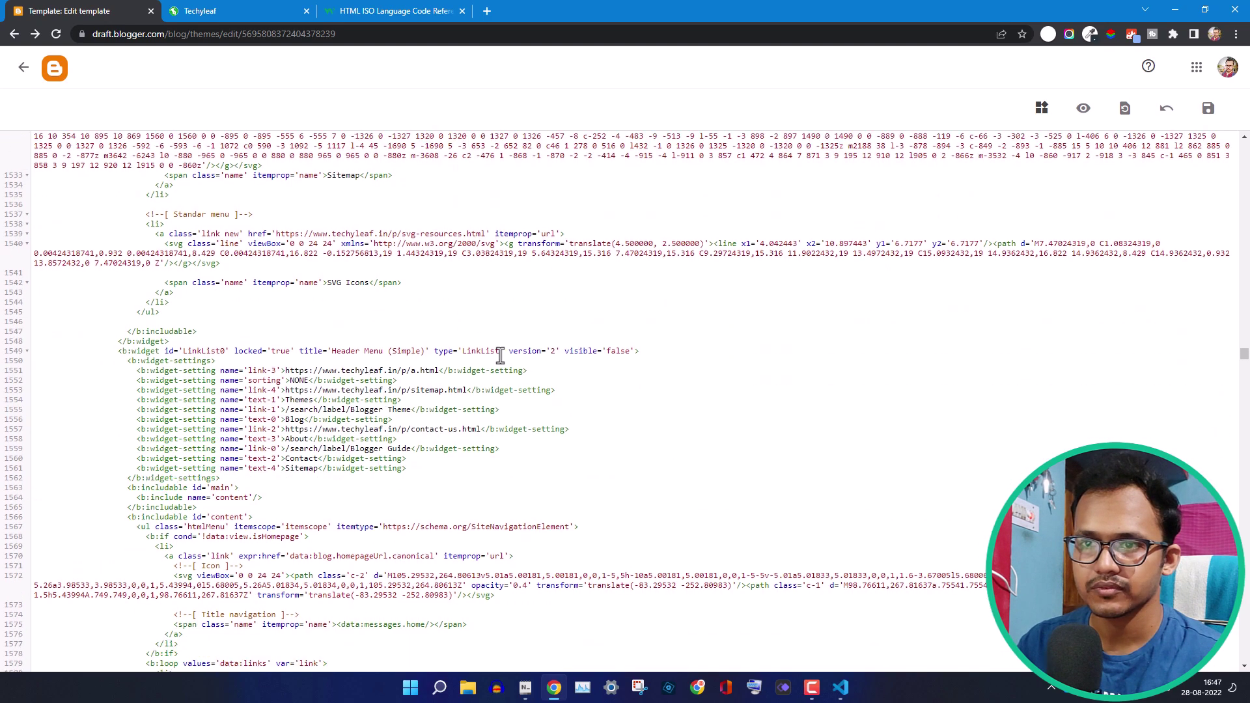
scroll(567, 338, down, 4)
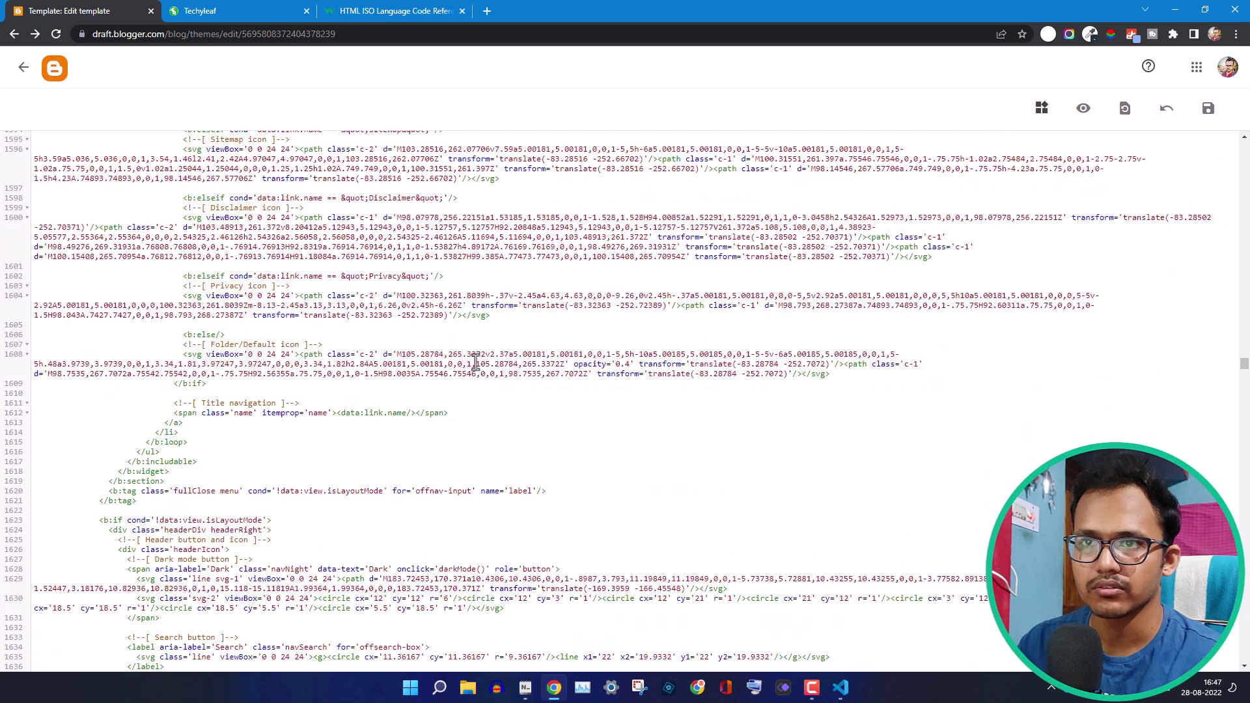
scroll(306, 435, down, 3)
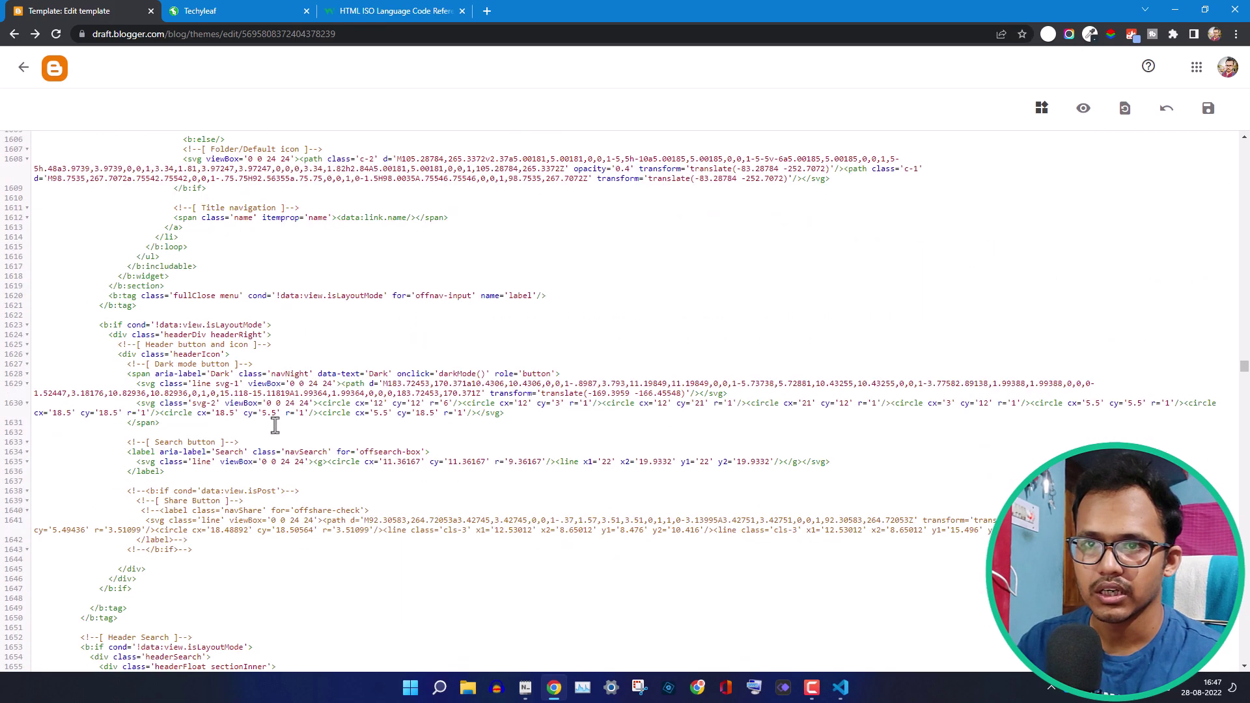
scroll(279, 444, down, 4)
scroll(281, 442, down, 3)
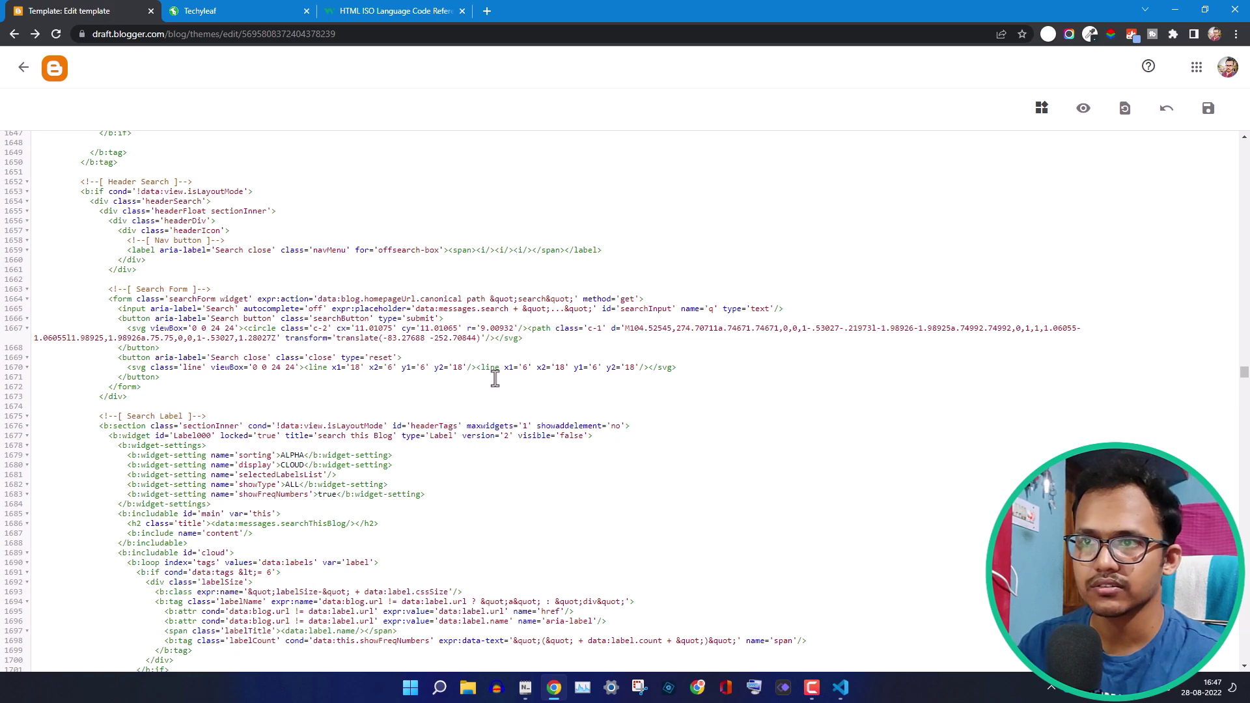
scroll(495, 379, up, 4)
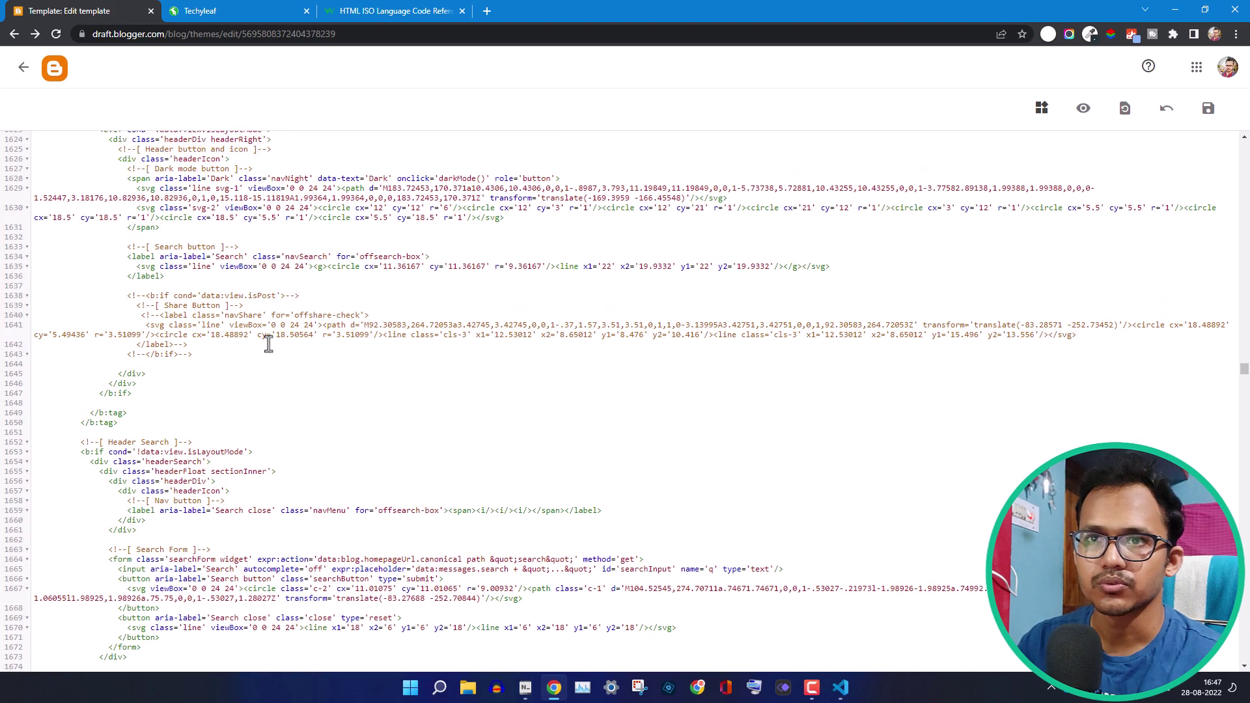
scroll(268, 344, up, 2)
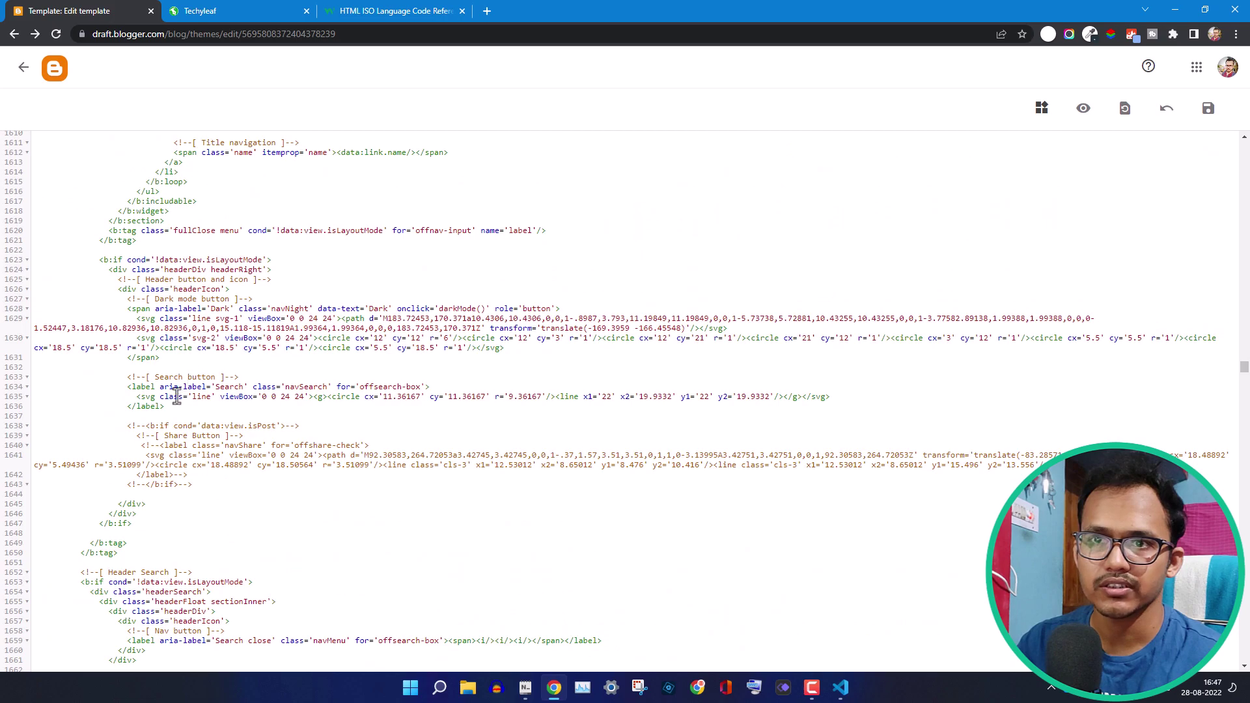
click(254, 11)
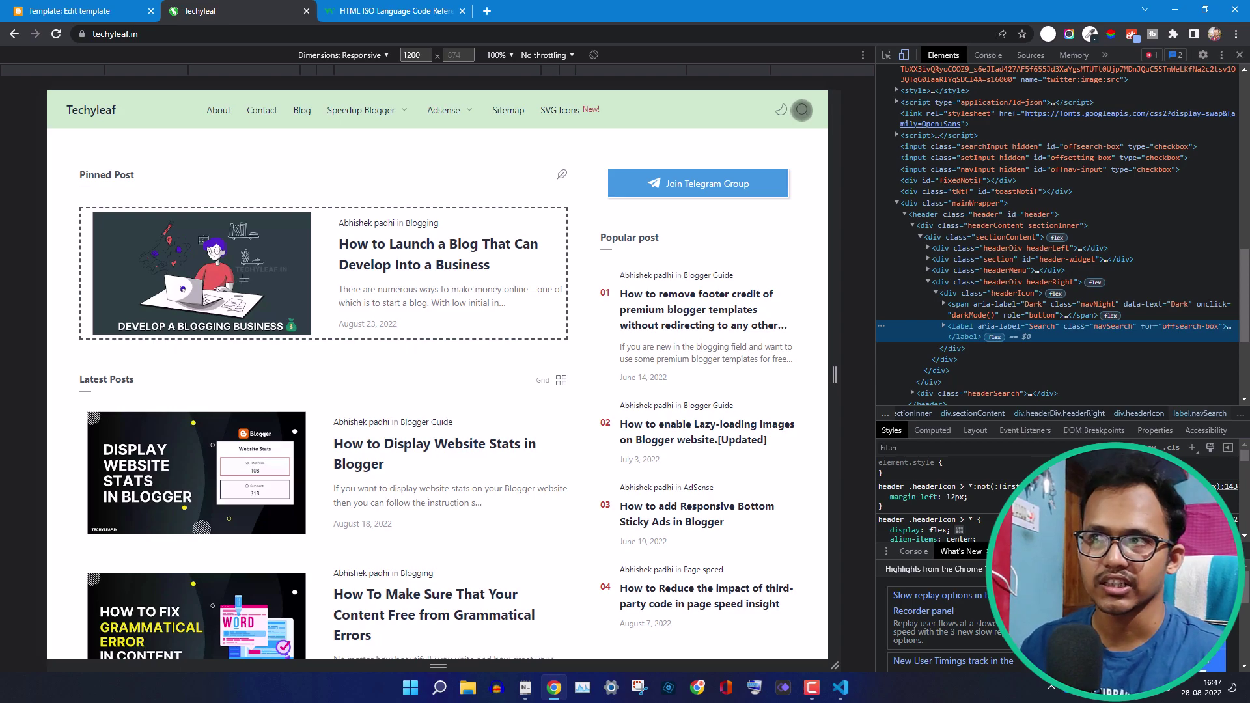
click(56, 13)
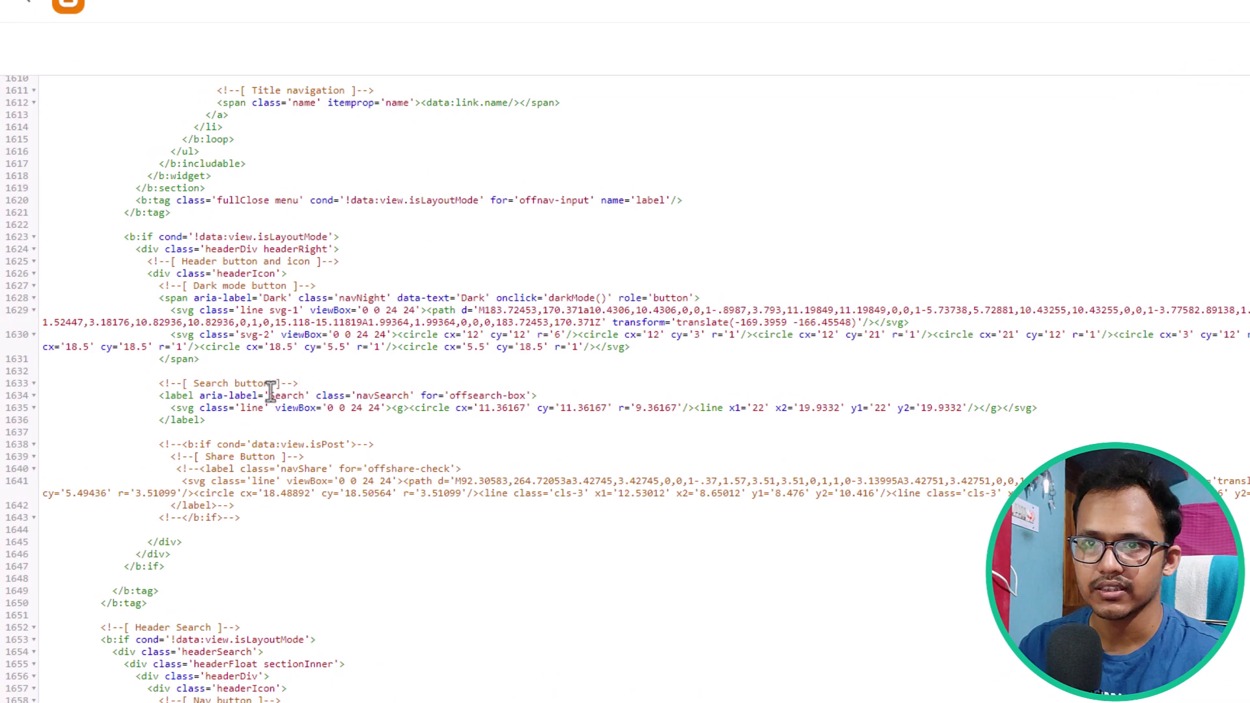
- Paste <div id='google_translate_element'/> after the search button code, deleting the extra blank line
click(229, 425)
key(Return)
key(Return)
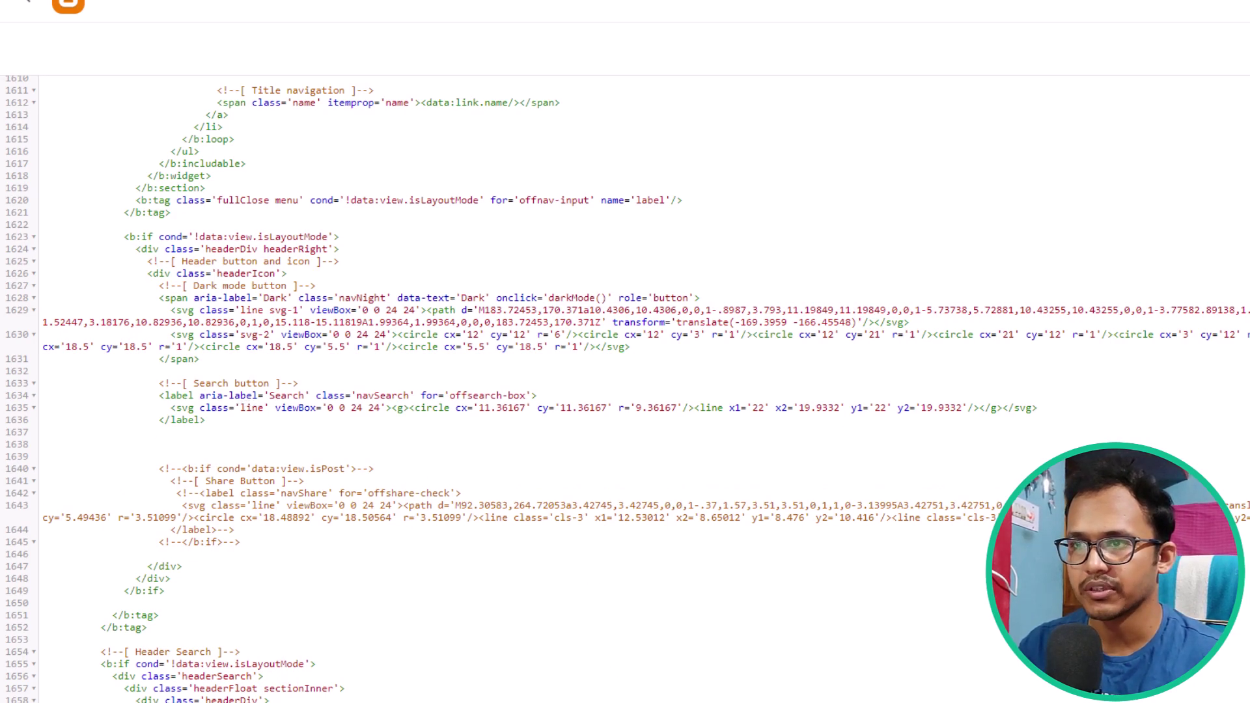
key(alt+Tab)
triple_click(819, 56)
key(ctrl+c)
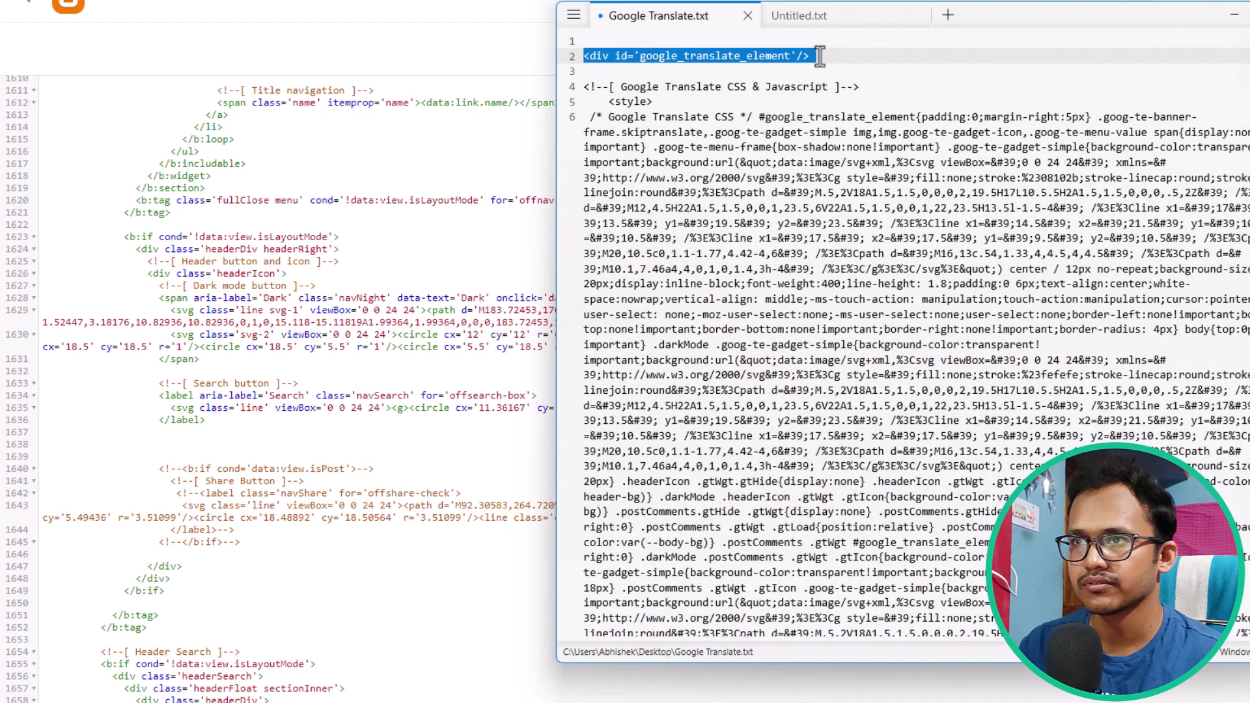
click(178, 447)
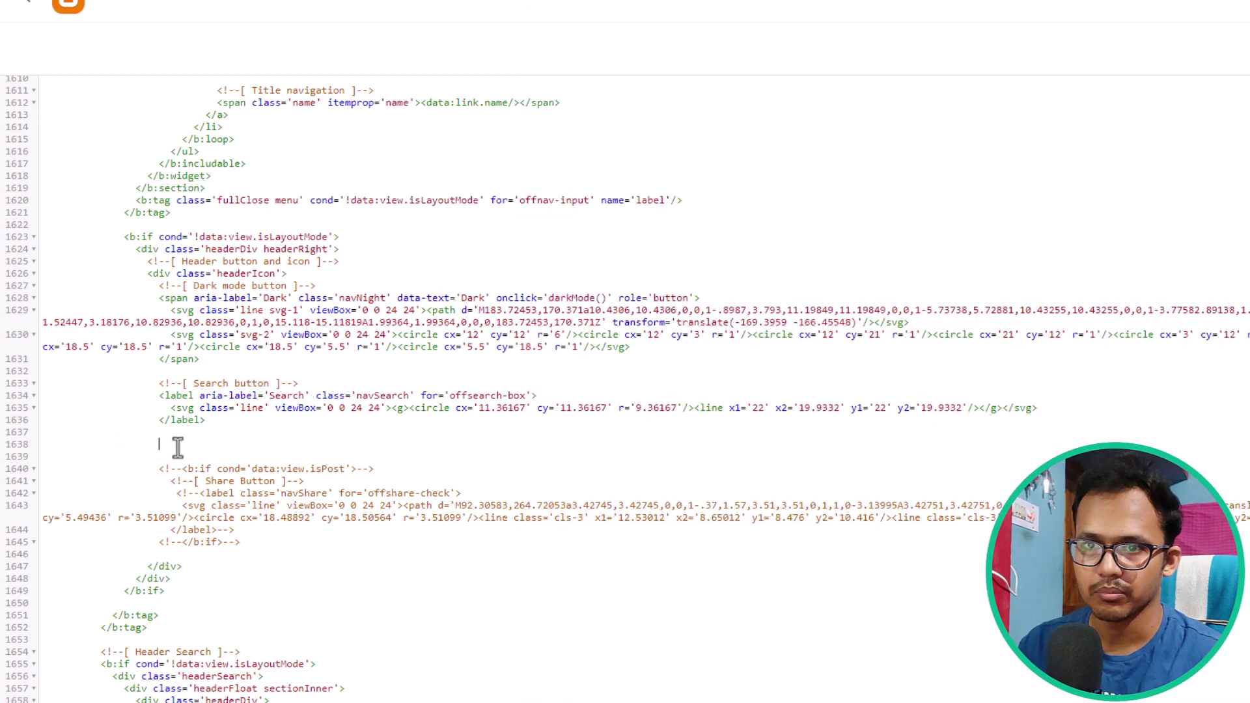
key(ctrl+v)
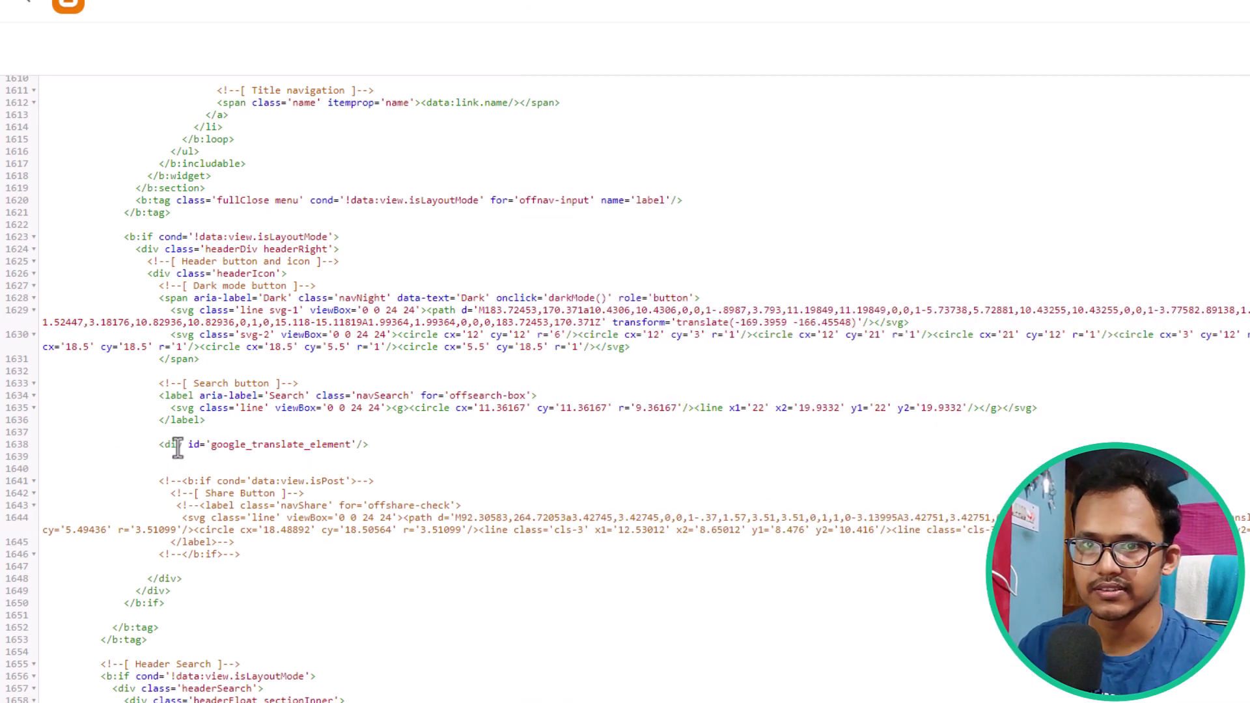
key(BackSpace)
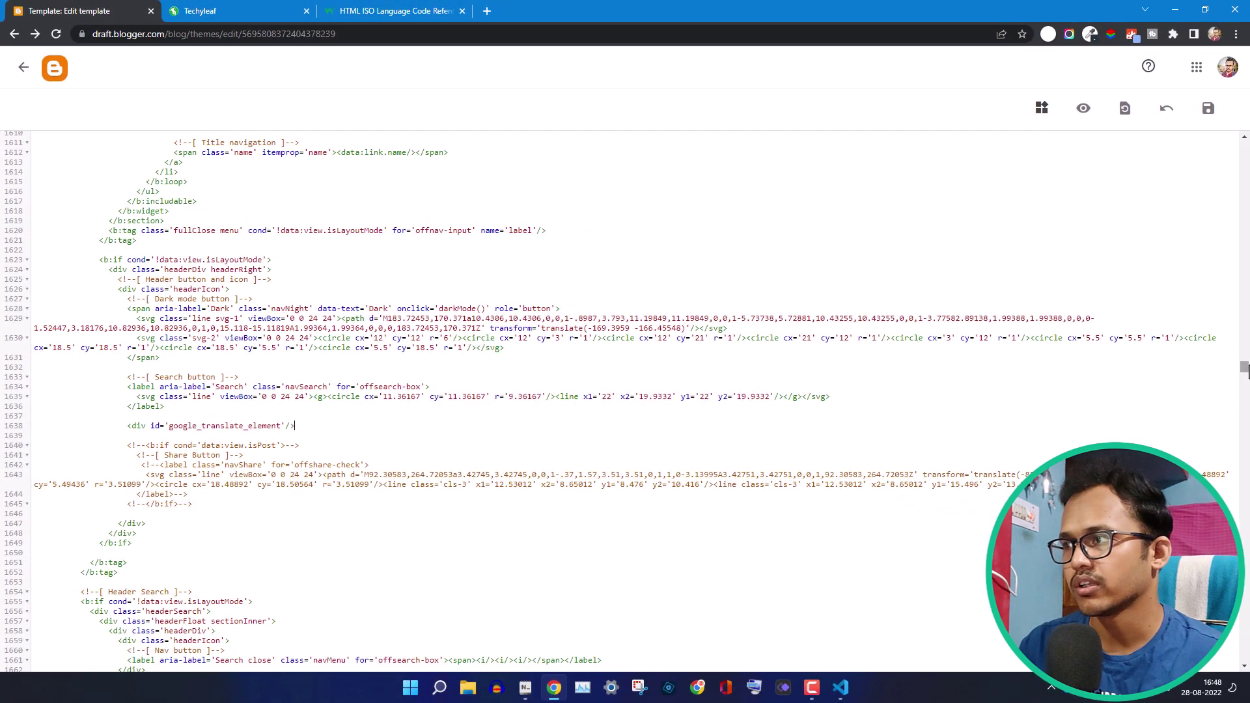
drag(1246, 370, 1245, 655)
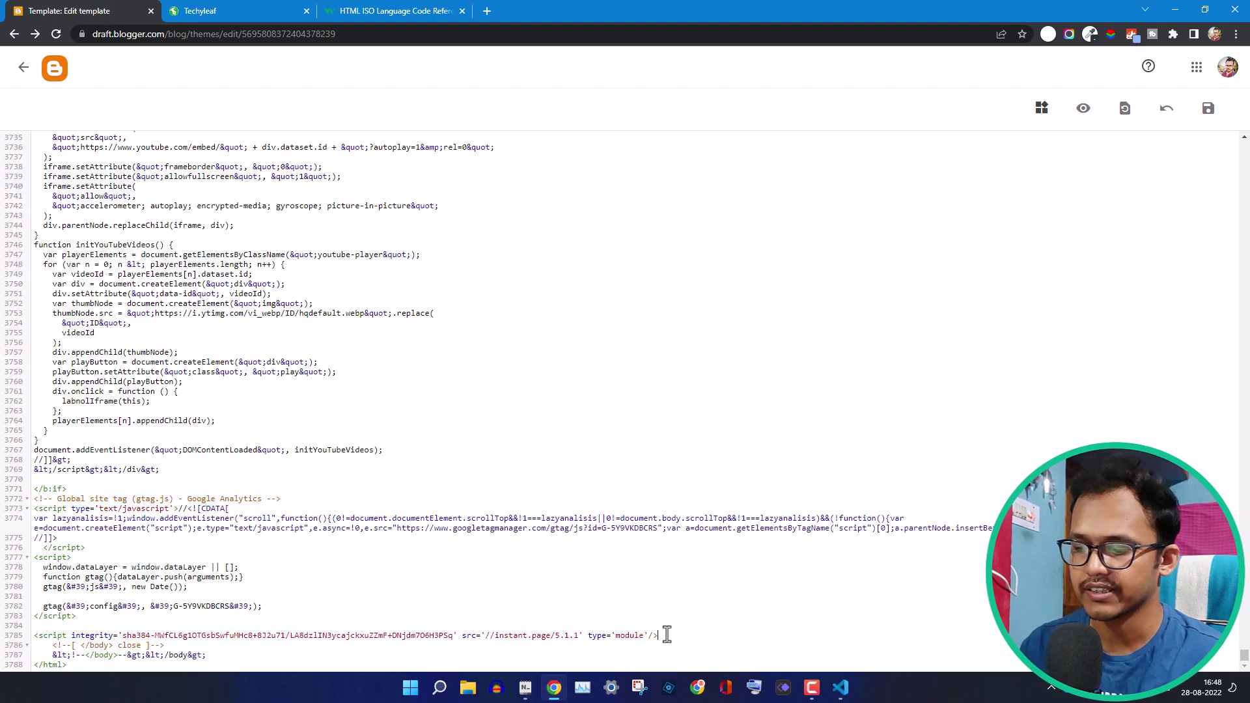
- Add blank lines above </body> and copy the CSS and script block from Google Translate.txt
key(Return)
key(Return)
key(Return)
scroll(640, 624, down, 1)
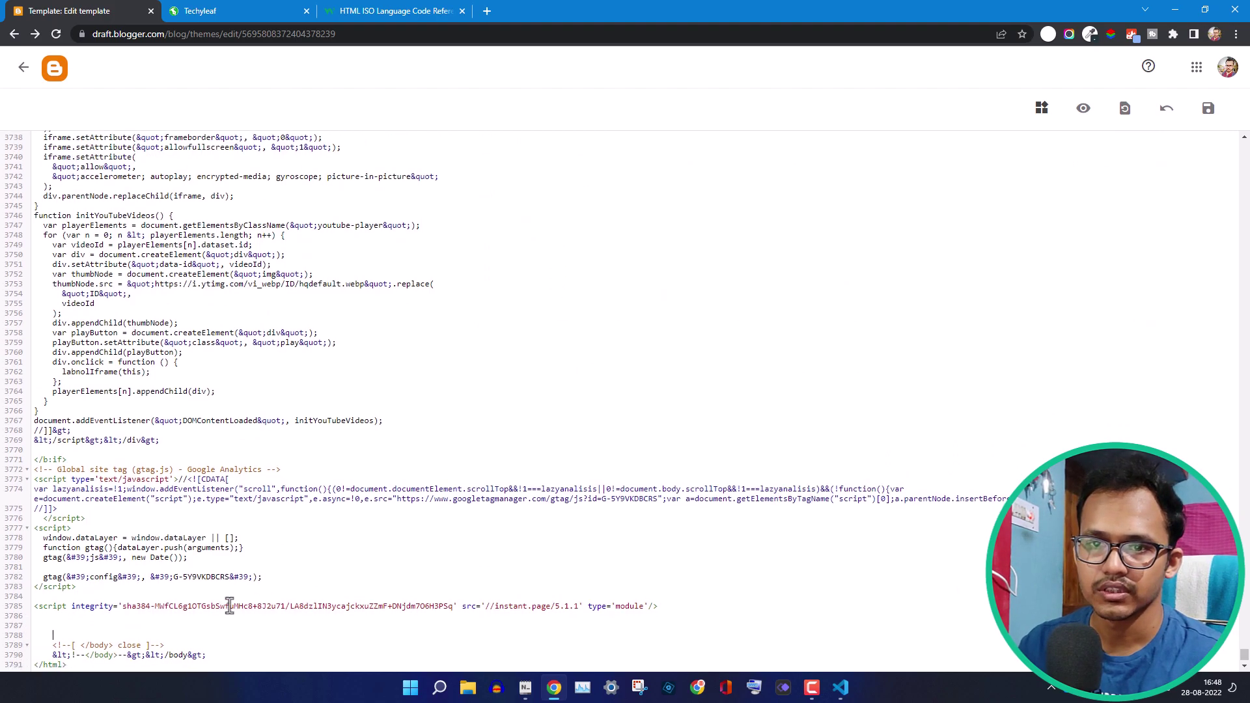
click(103, 631)
click(540, 695)
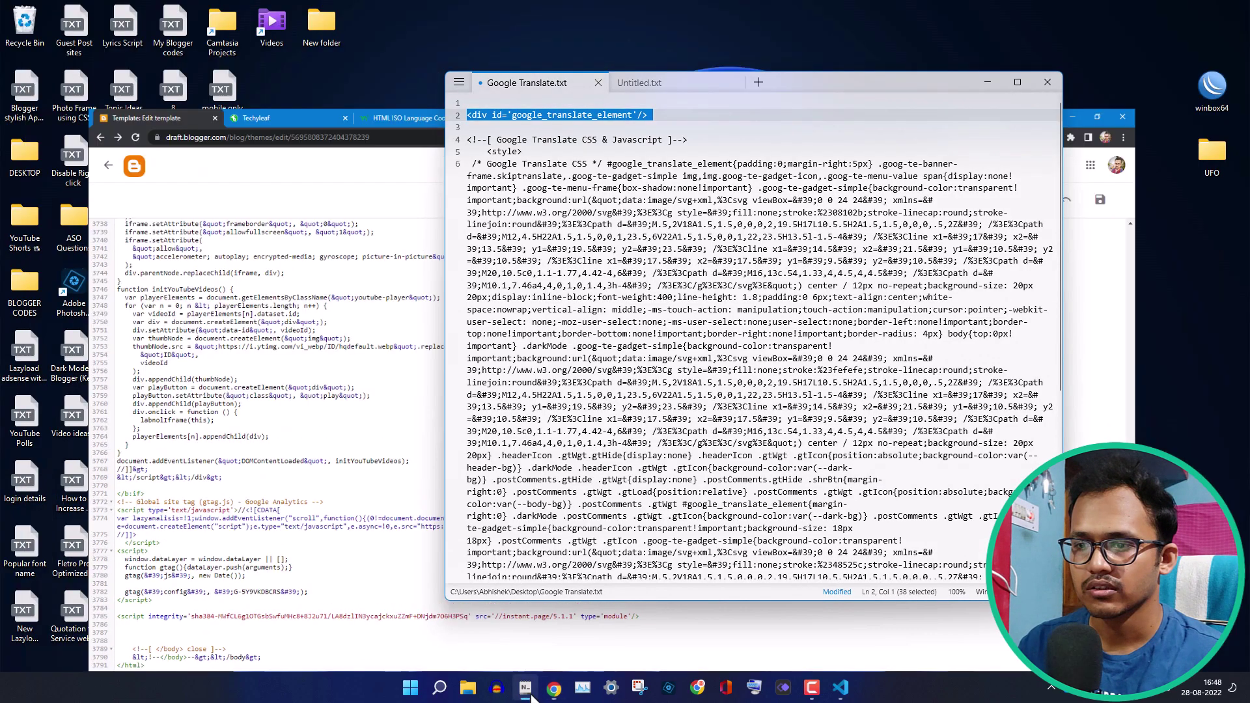
click(467, 139)
scroll(880, 375, down, 8)
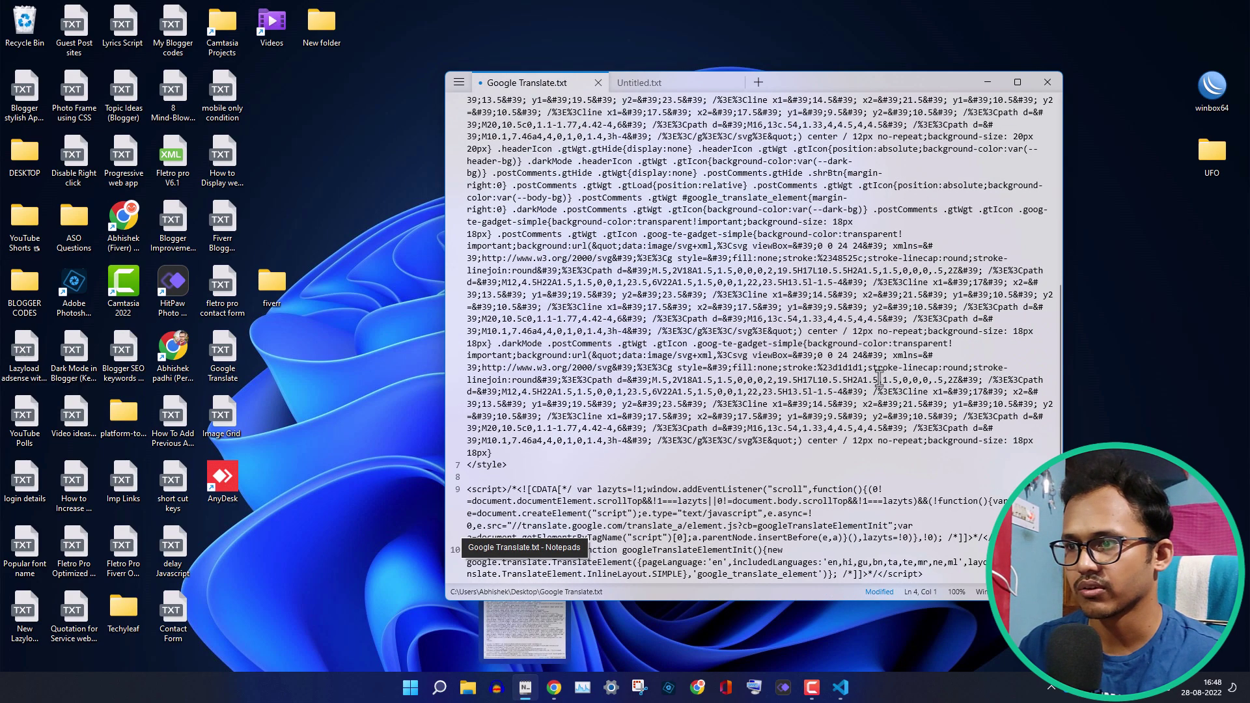
shift+click(924, 575)
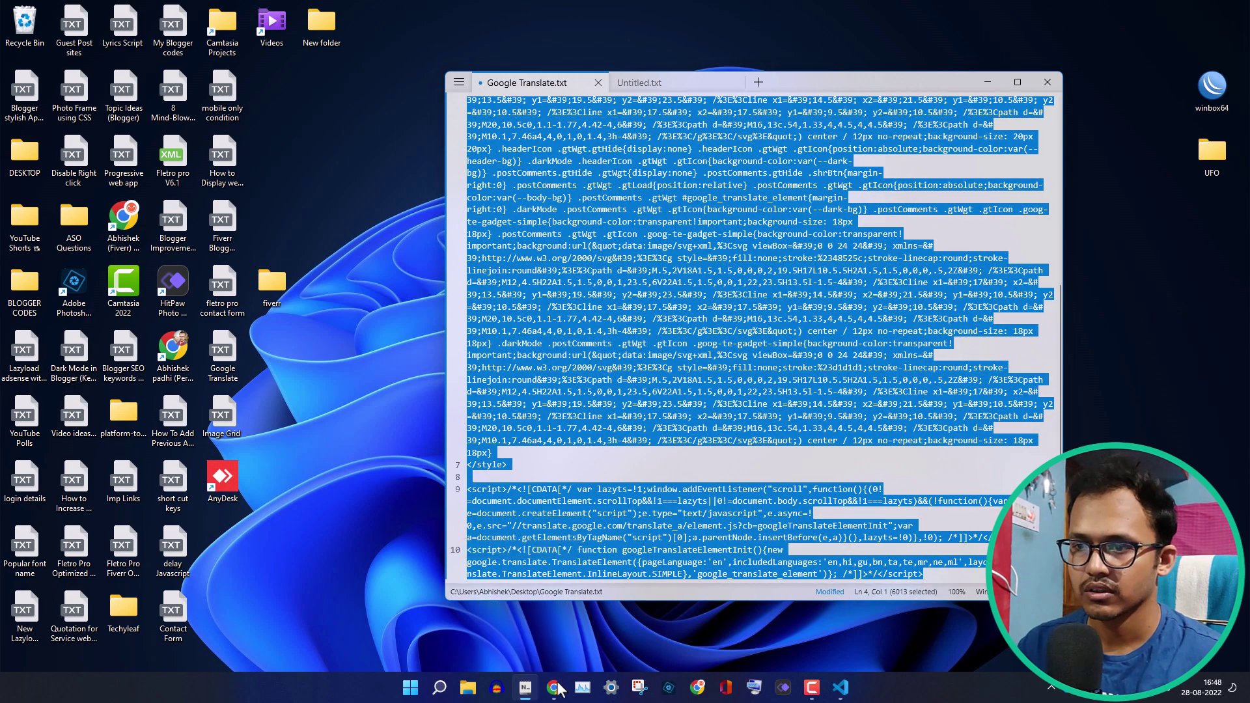
- Paste the Google Translate CSS and script above </body> and save the template
click(554, 688)
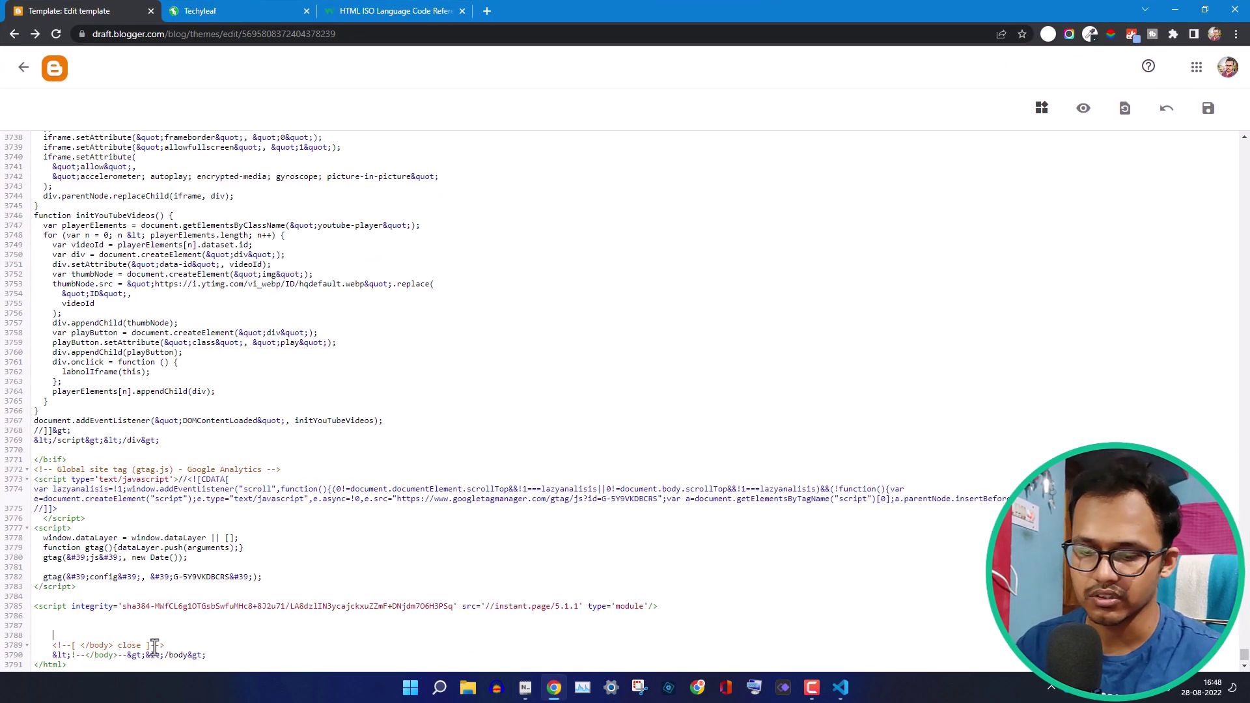
key(ctrl+v)
scroll(154, 648, down, 1)
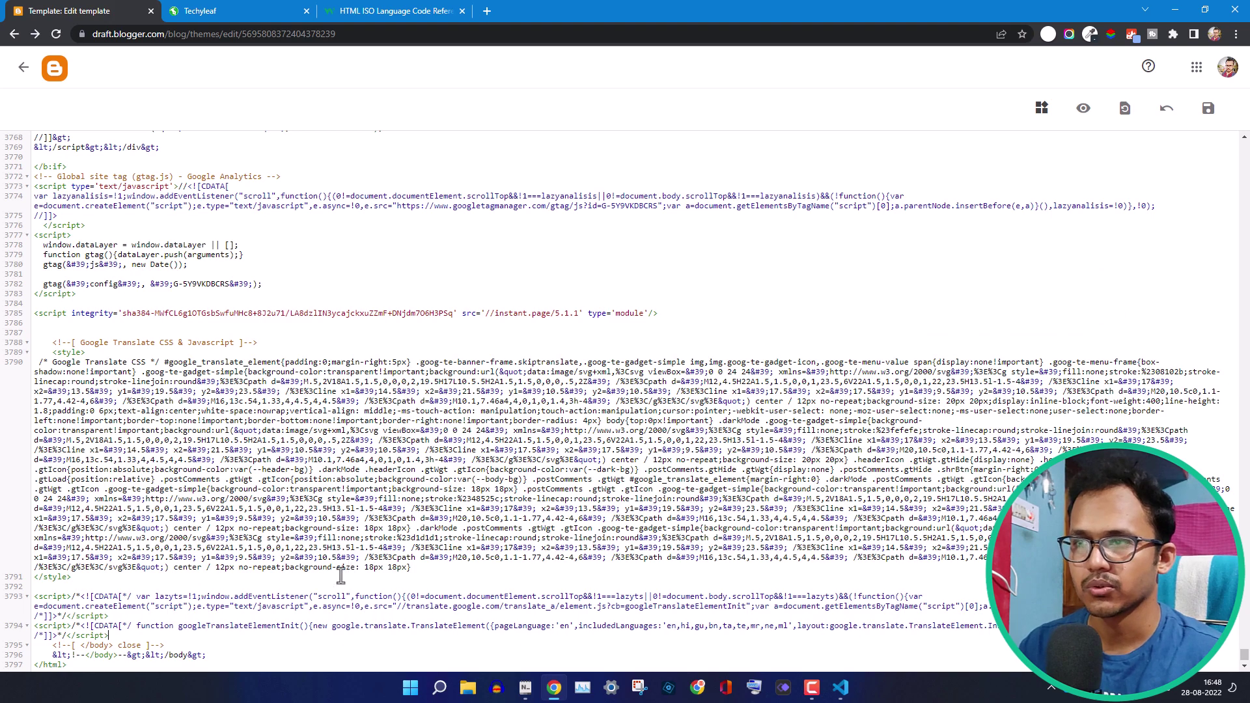
click(1209, 109)
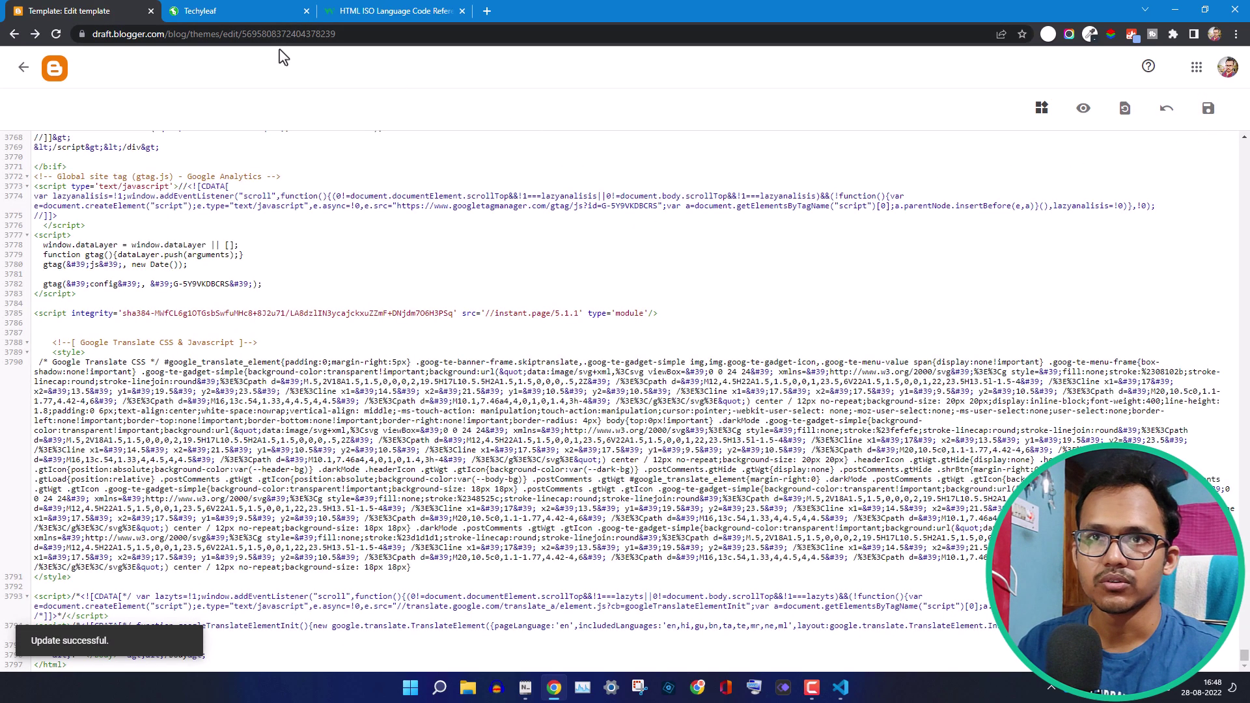
- Close DevTools on the Techyleaf site and reload it to load the translator
click(232, 12)
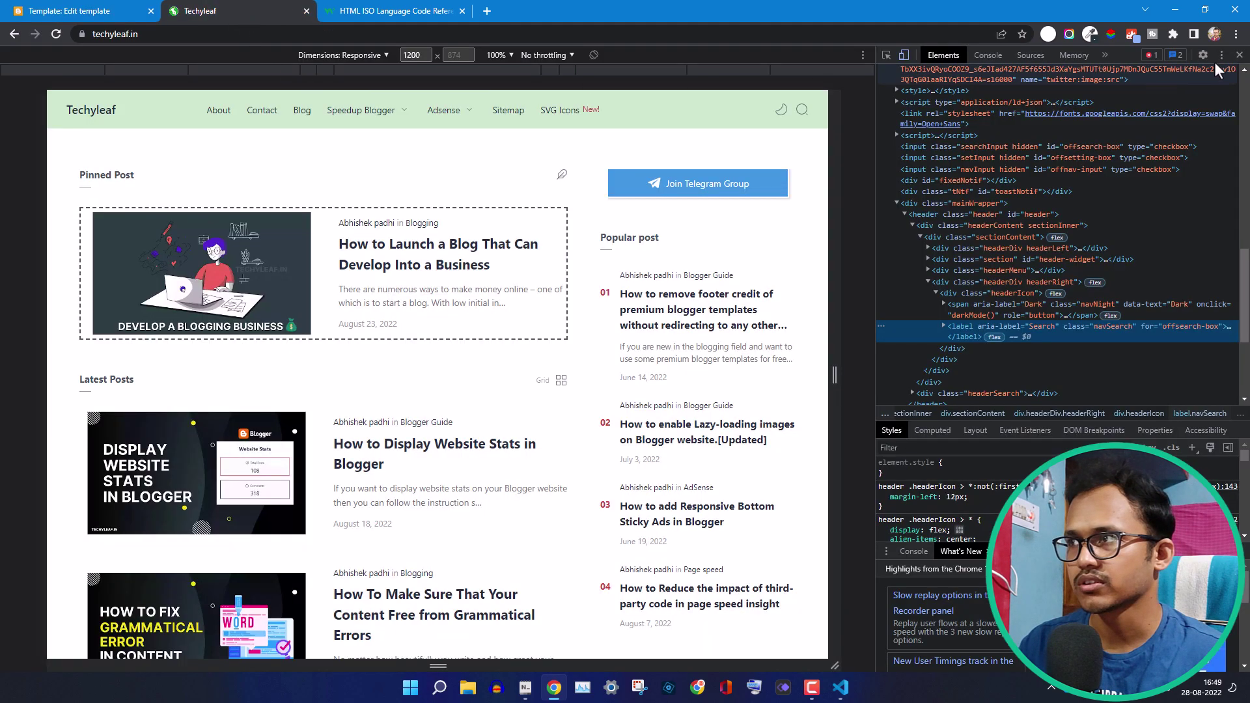
click(1239, 55)
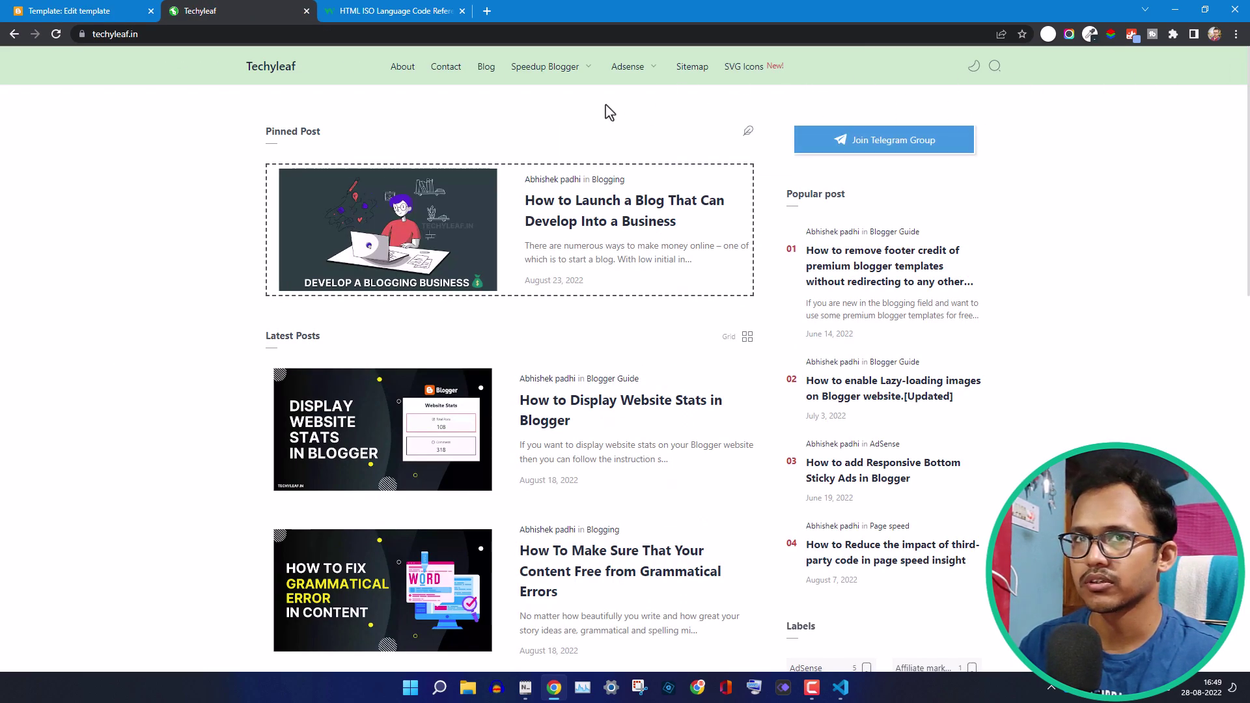
click(56, 34)
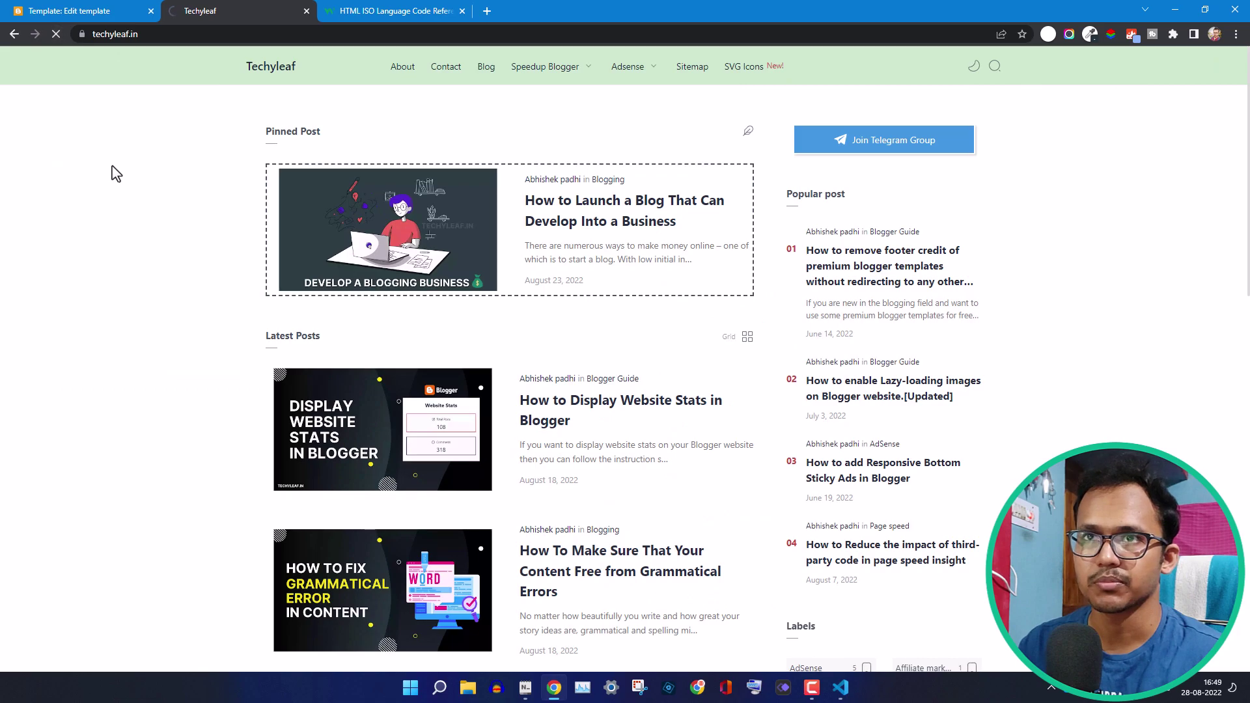
scroll(145, 296, down, 2)
scroll(145, 296, down, 1)
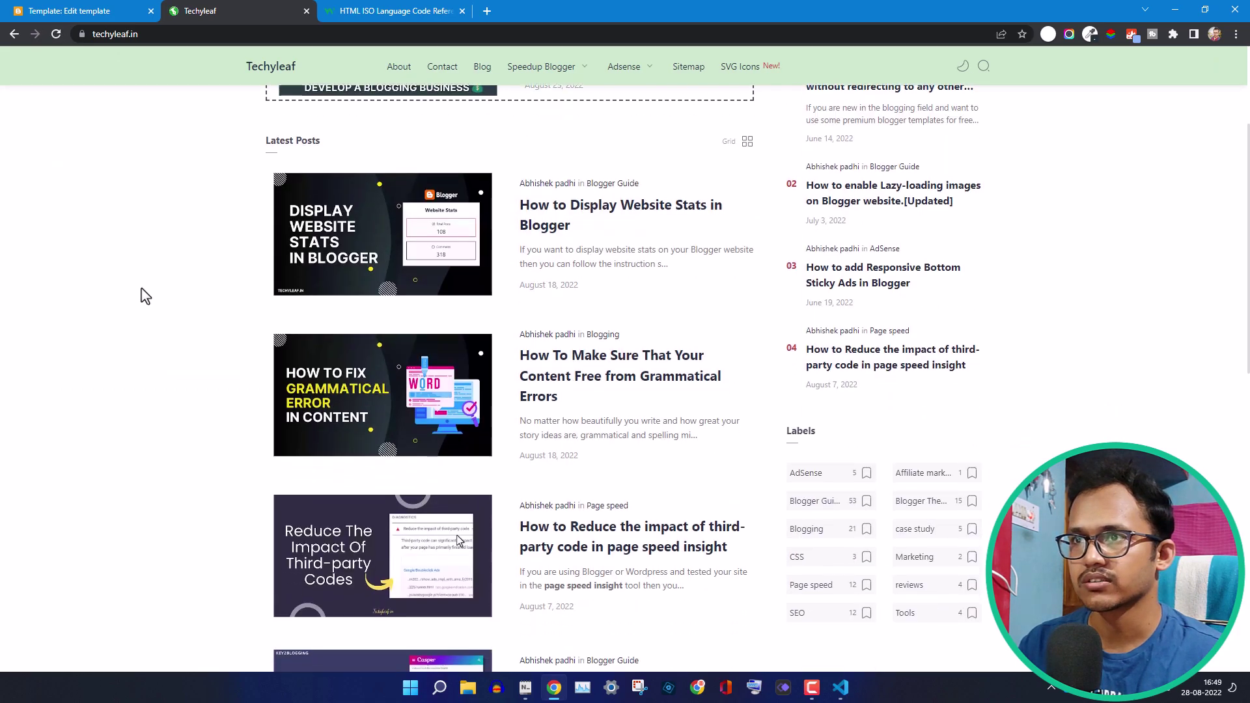
scroll(342, 258, up, 3)
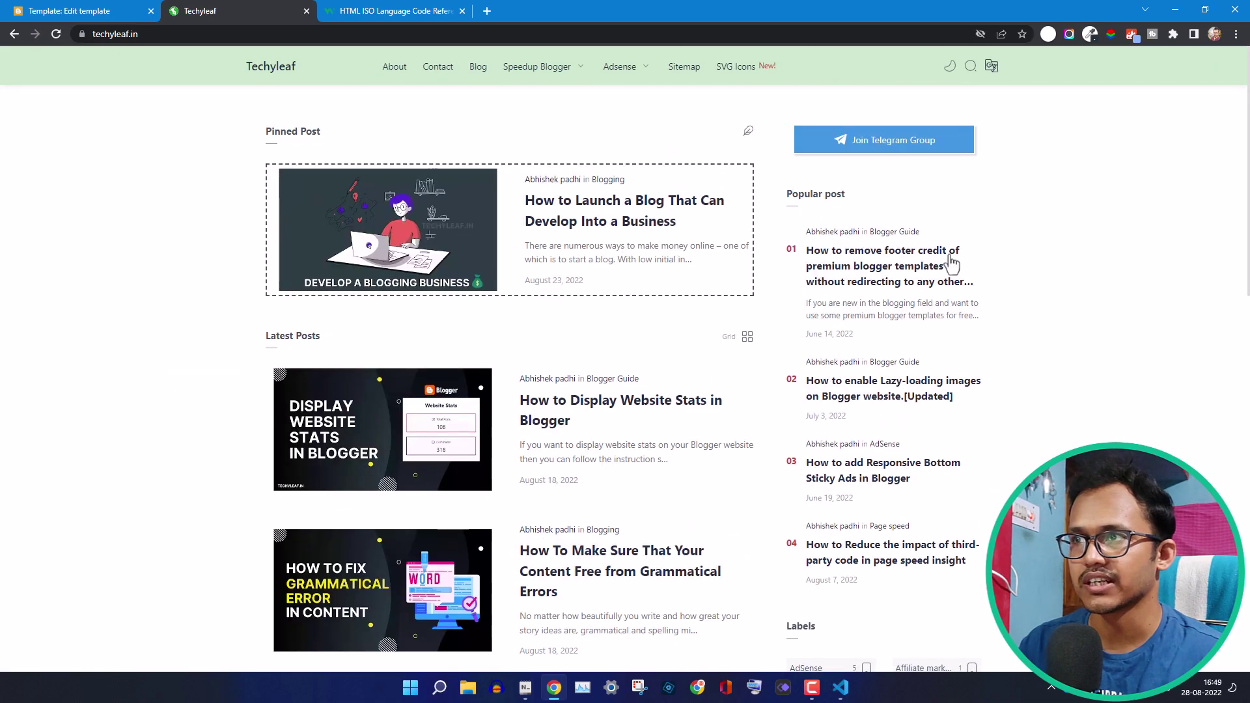
- Open the pinned post about launching a blog and translate it into Hindi
click(614, 220)
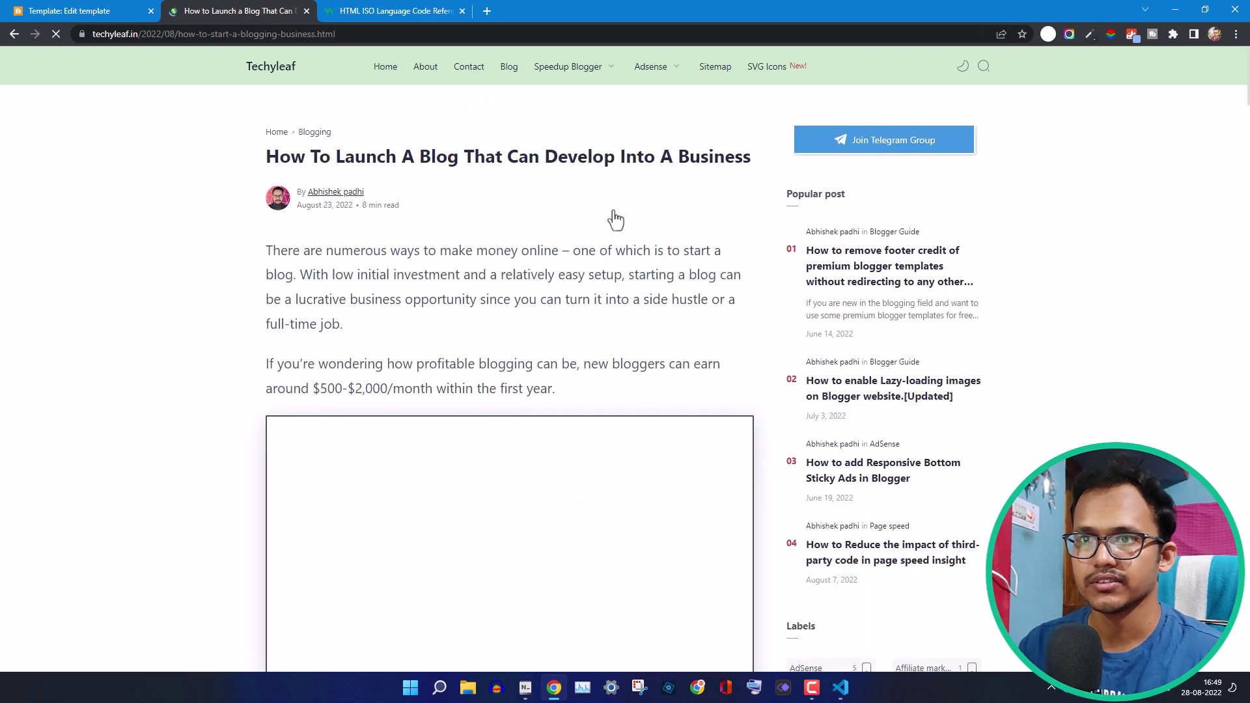
scroll(238, 354, down, 3)
scroll(241, 353, down, 7)
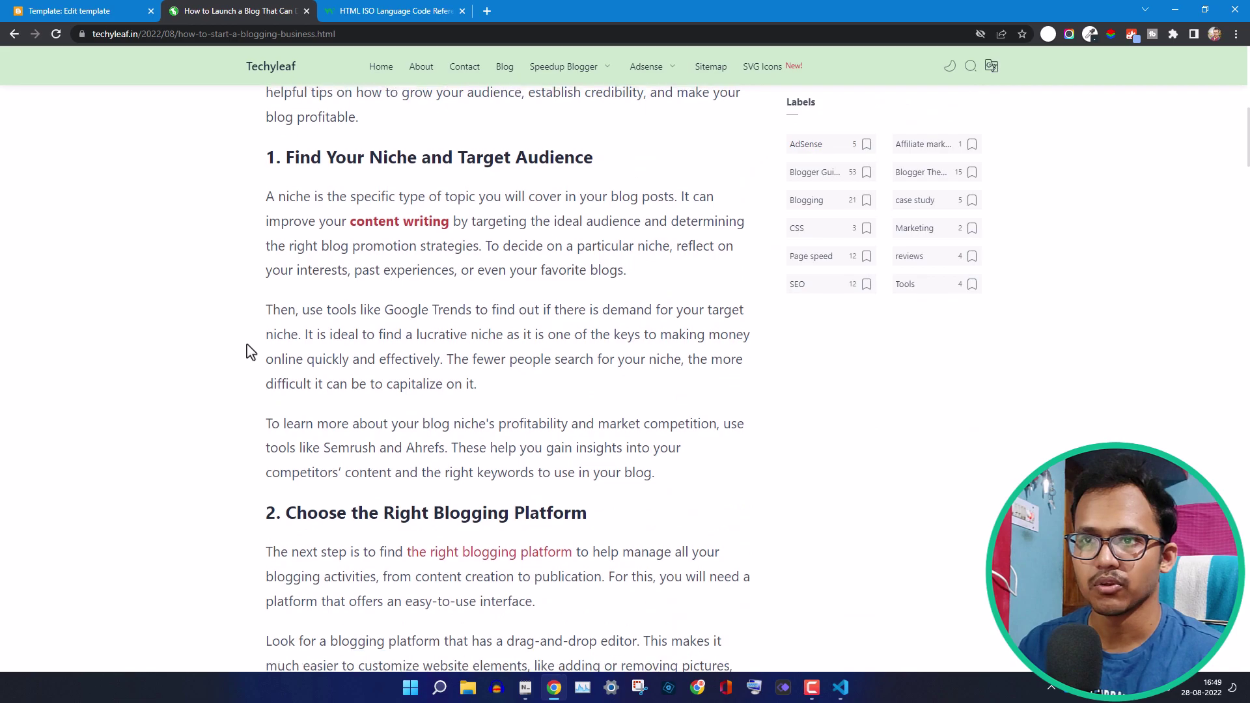
scroll(546, 341, up, 10)
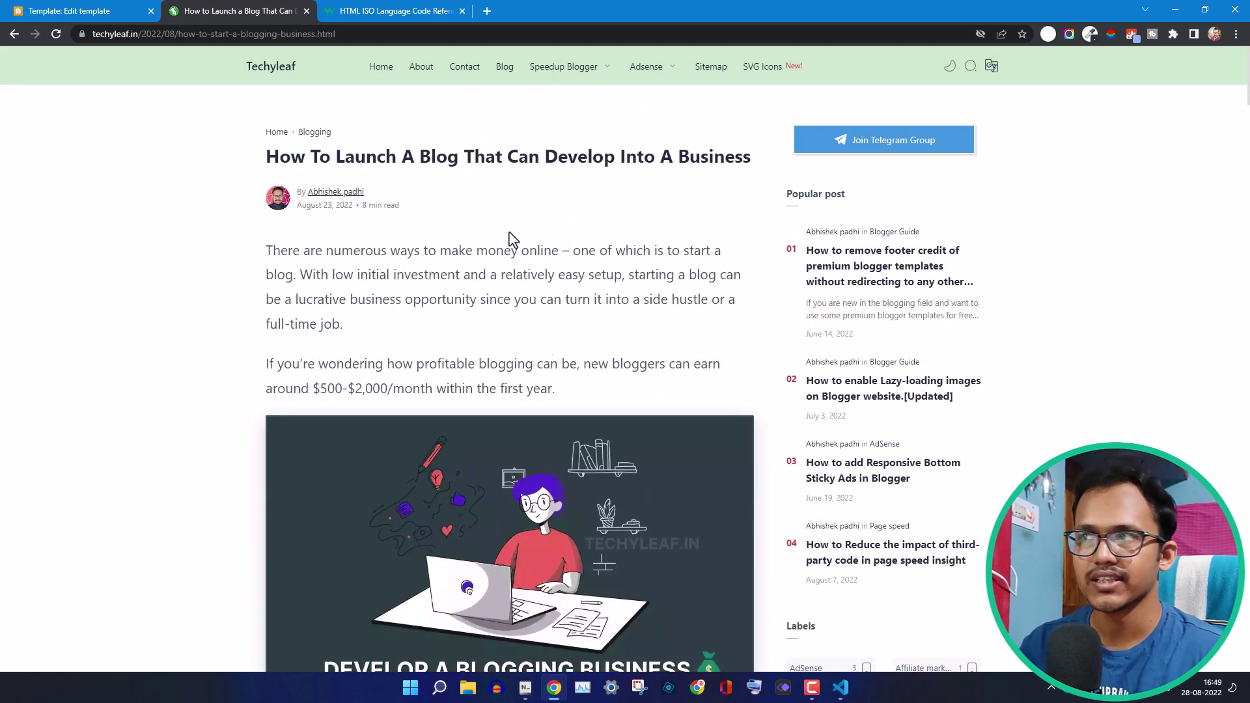
click(991, 68)
click(1002, 129)
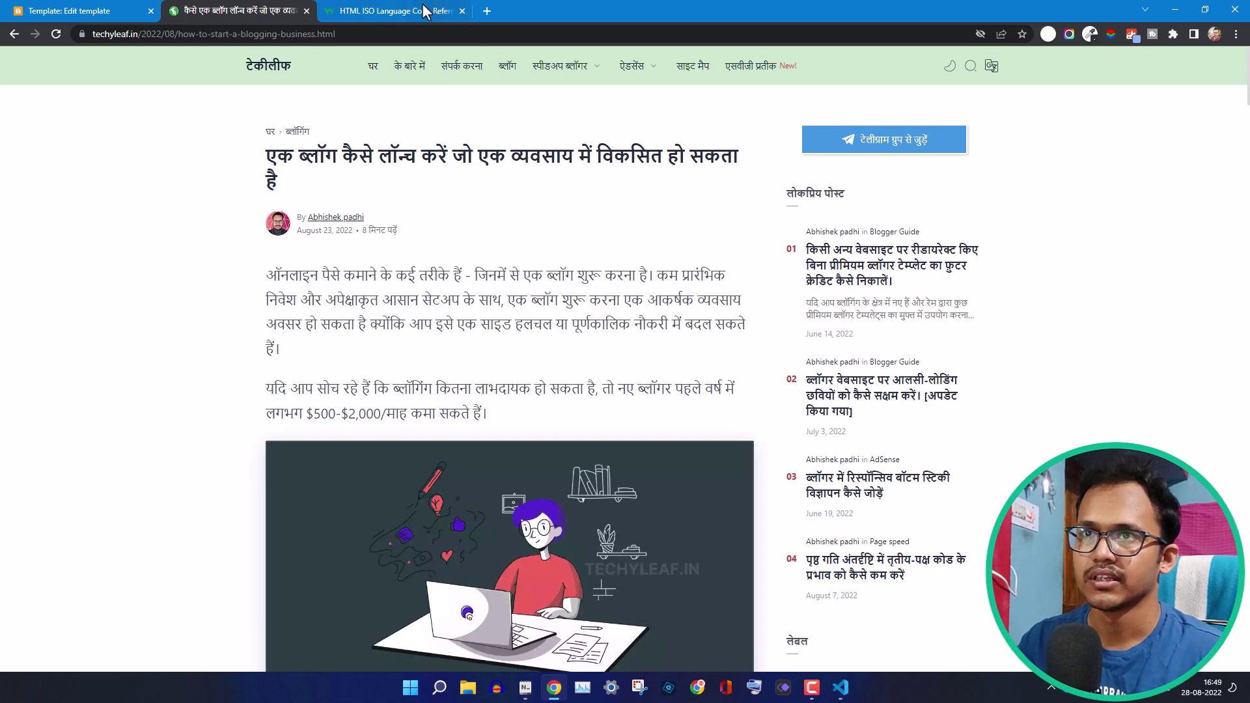
- Compare the header's language dropdown options with the W3Schools language code table
click(403, 14)
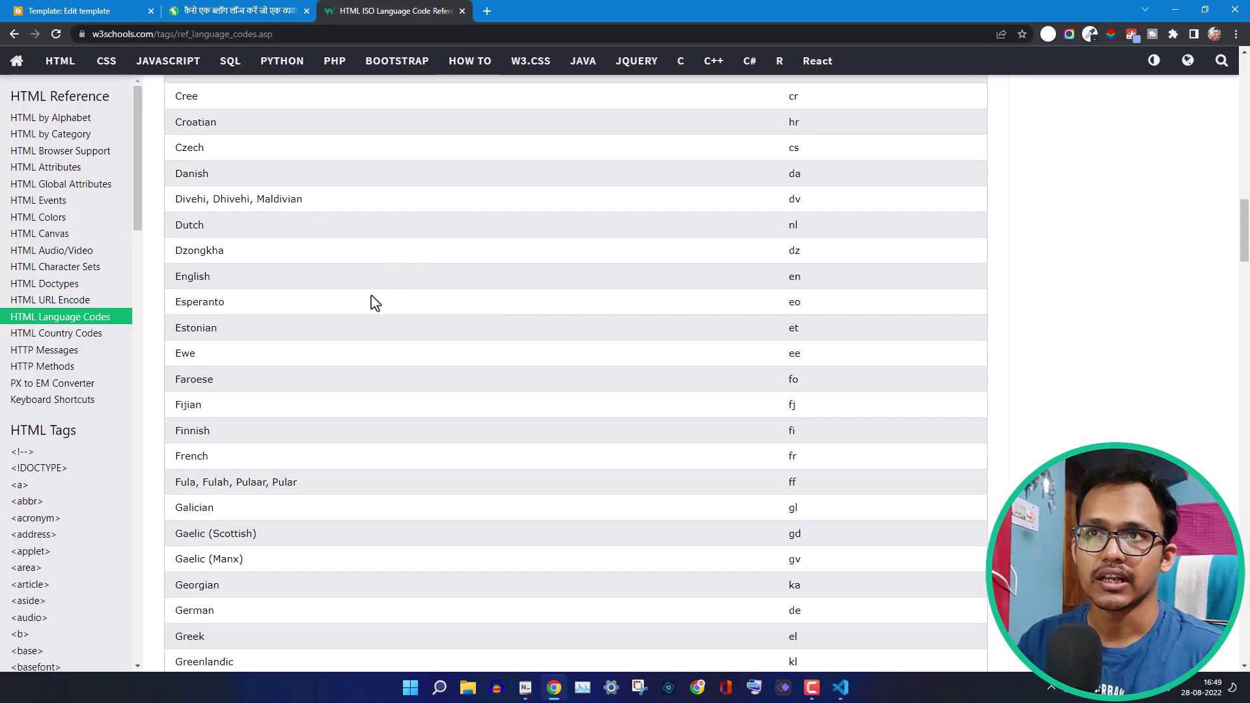
click(201, 10)
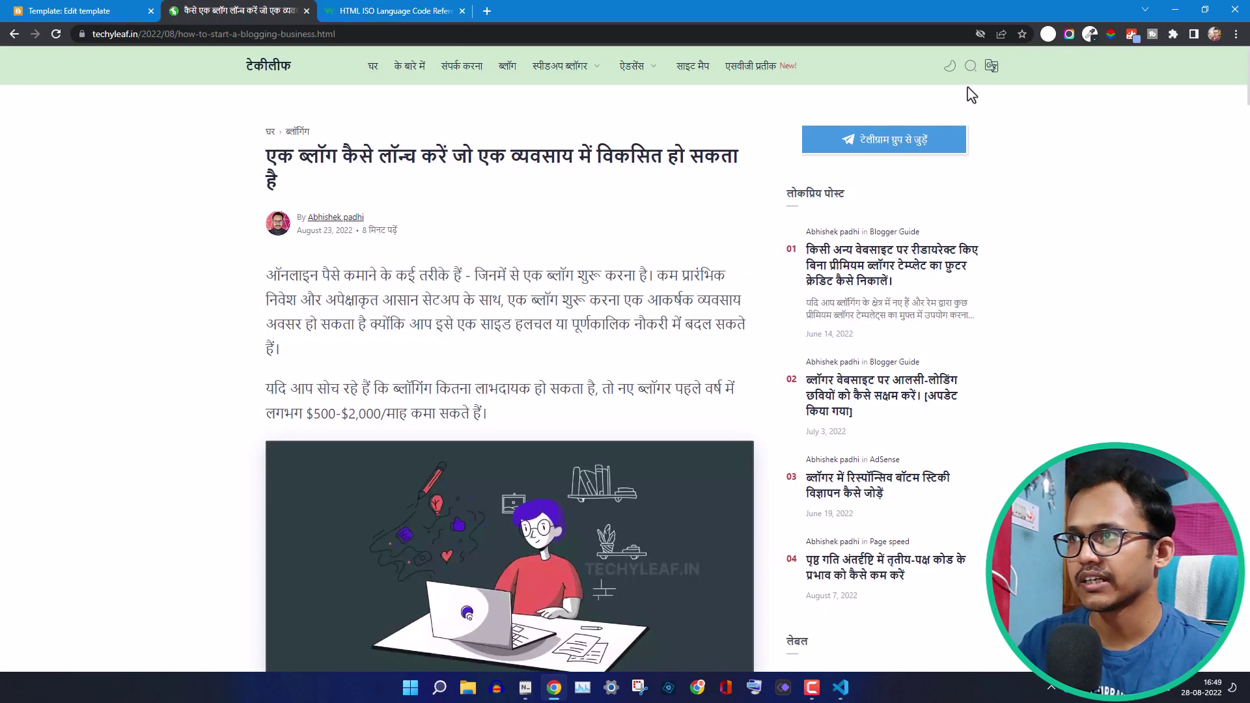
click(990, 67)
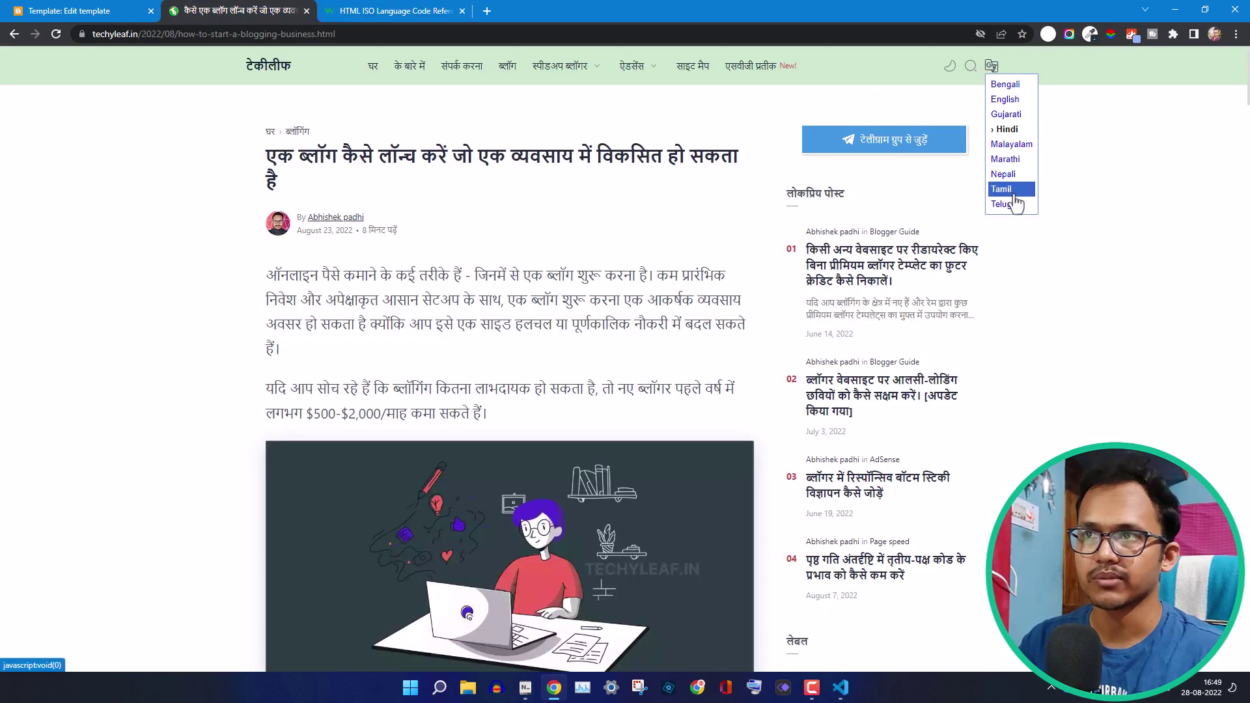
click(426, 10)
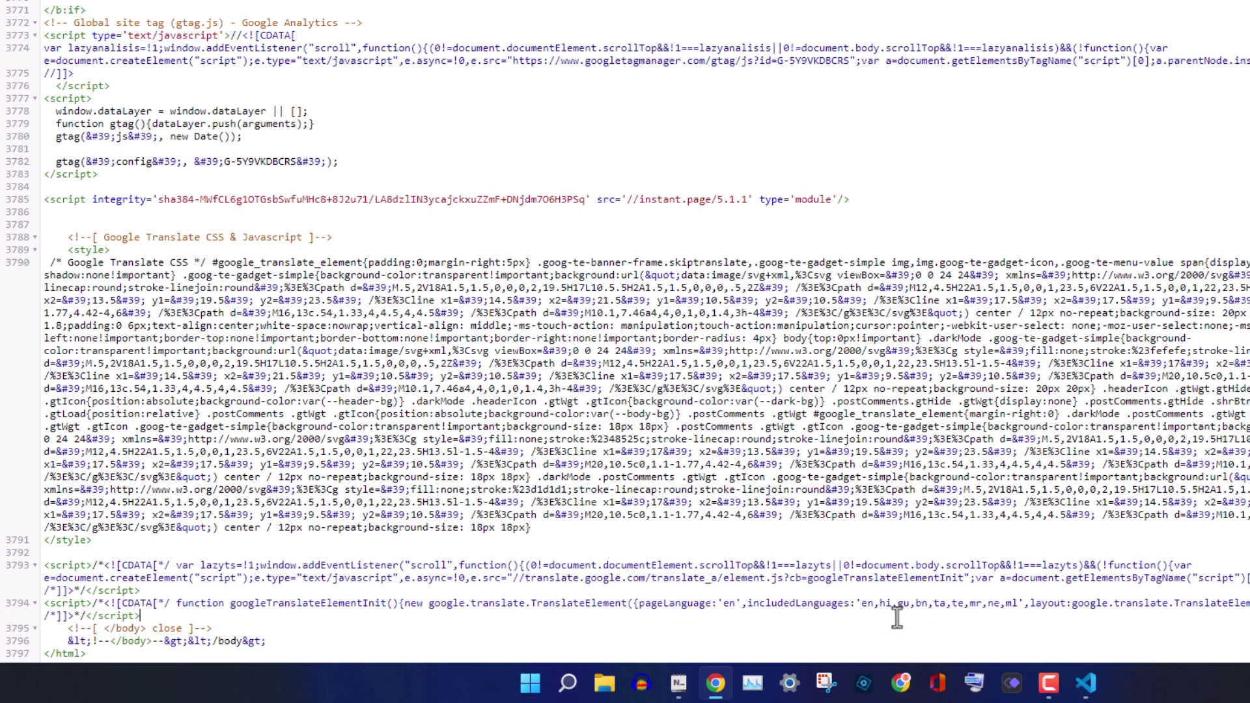
- Check the includedLanguages list 'en,hi,gu,bn,ta,te,mr,ne,ml' on the googleTranslateElementInit line
click(937, 616)
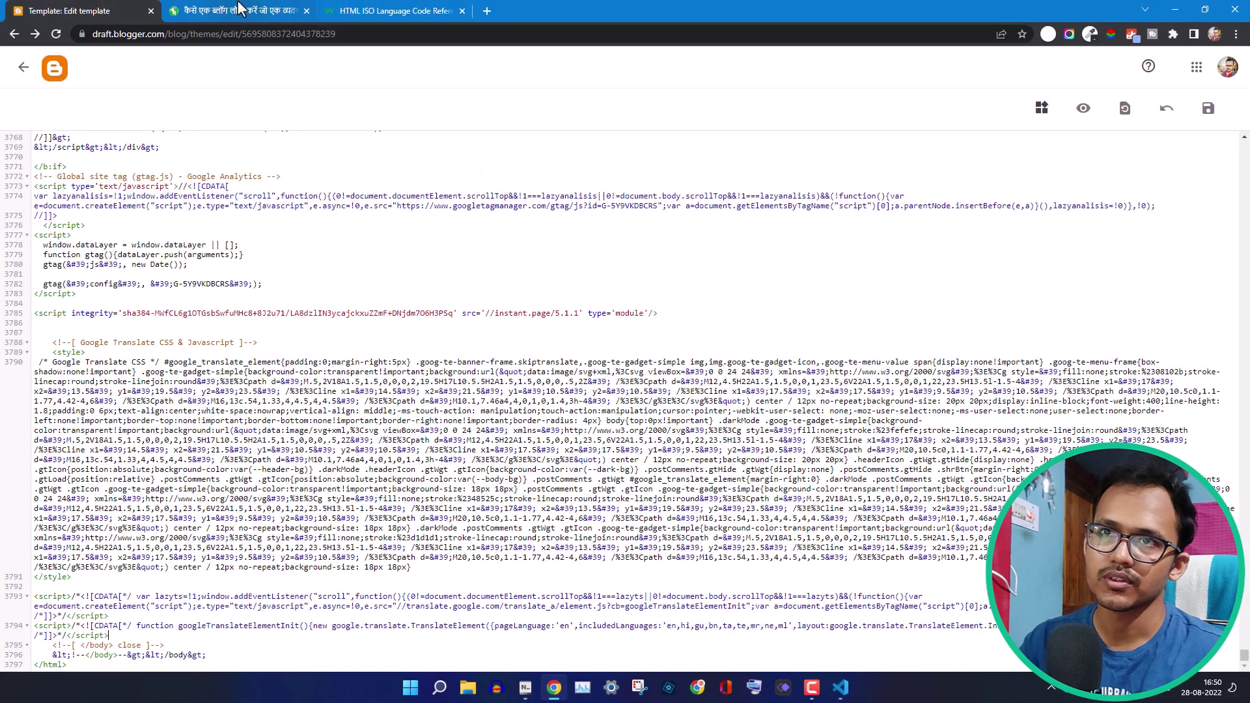
click(241, 9)
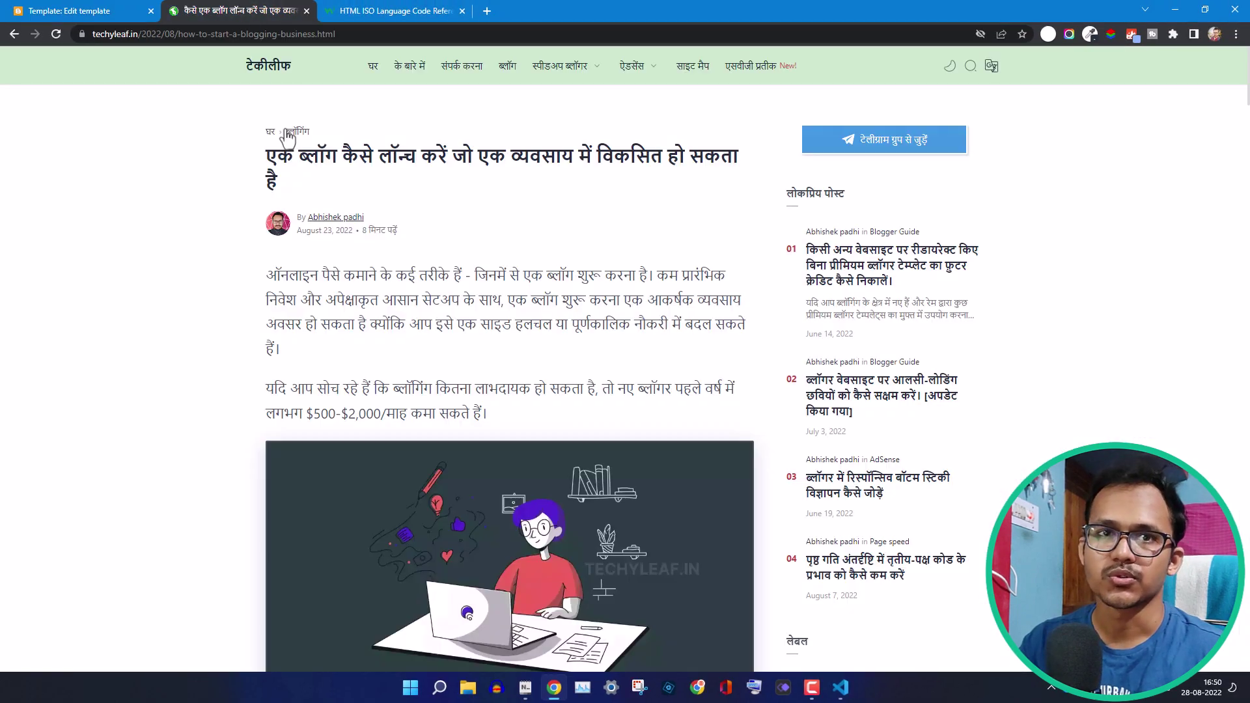